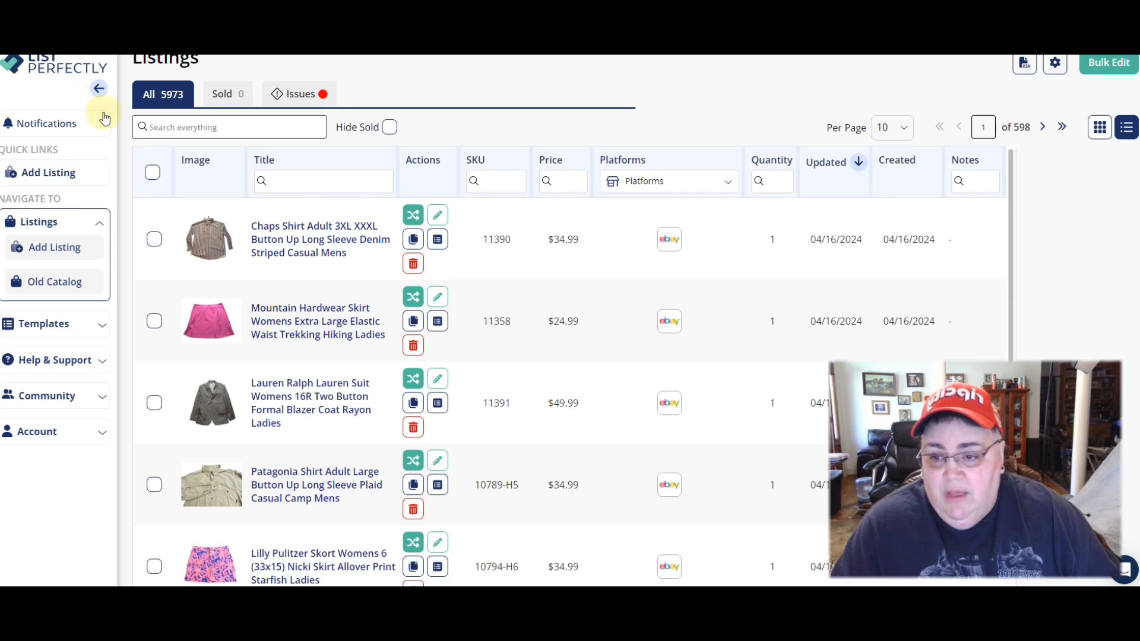
Step: Filter the listings by platform to show only items that are Not on Shopify
left_click(152, 174)
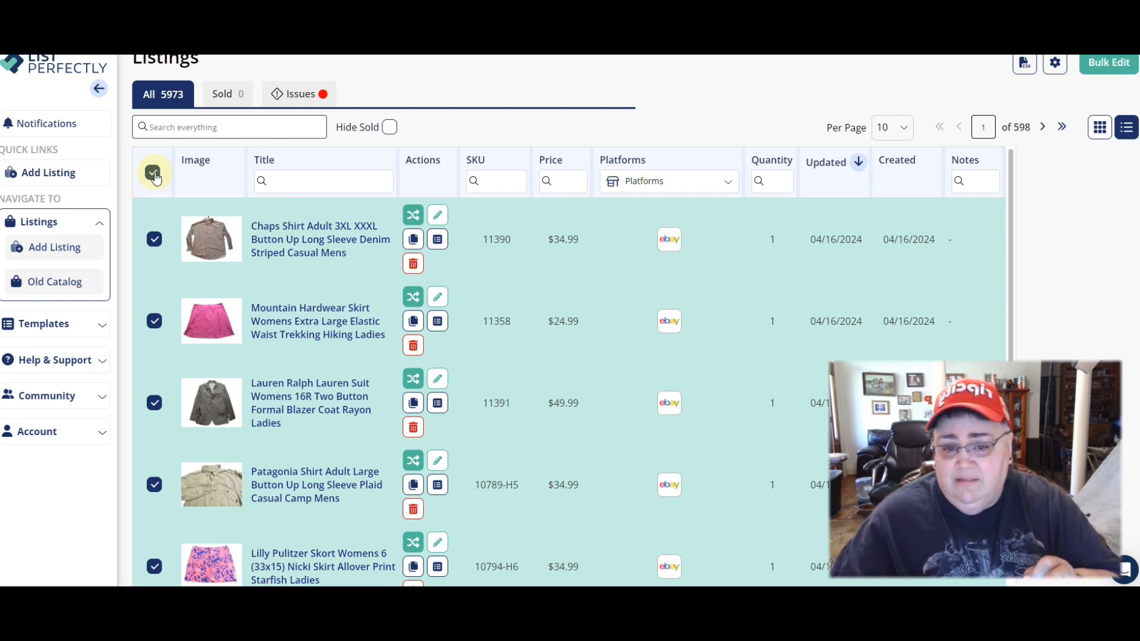
left_click(153, 172)
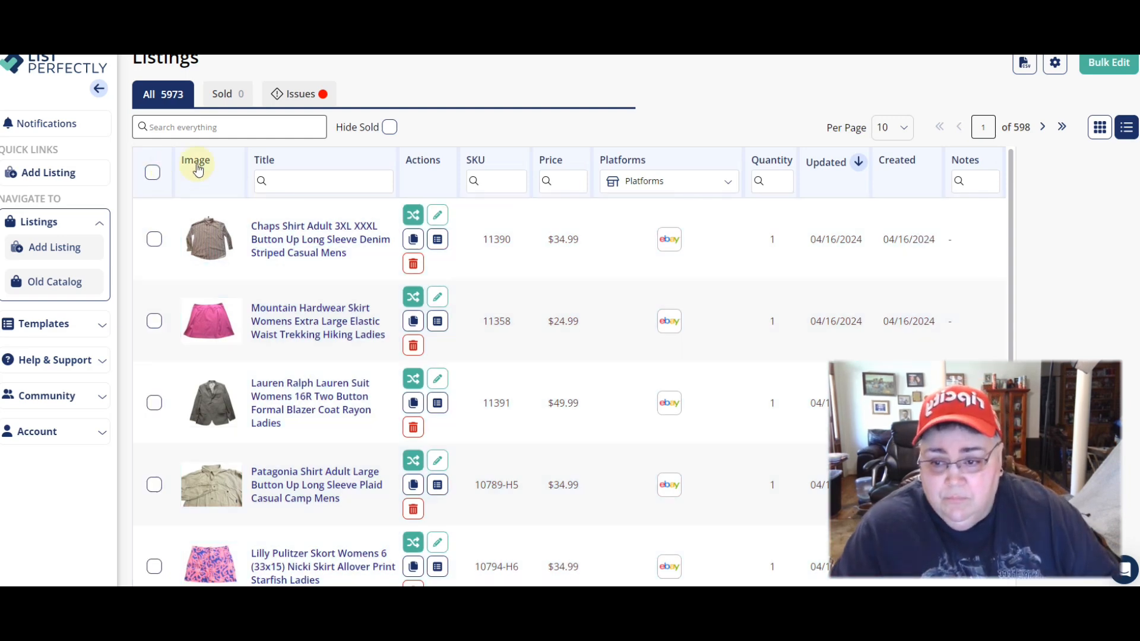
left_click(717, 186)
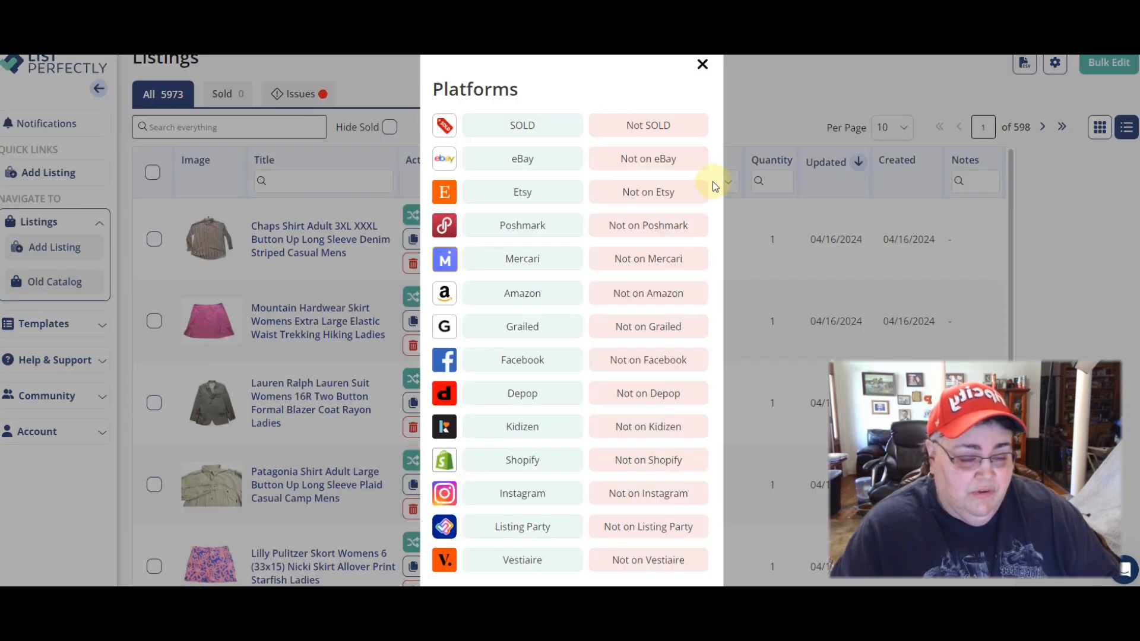
left_click(666, 461)
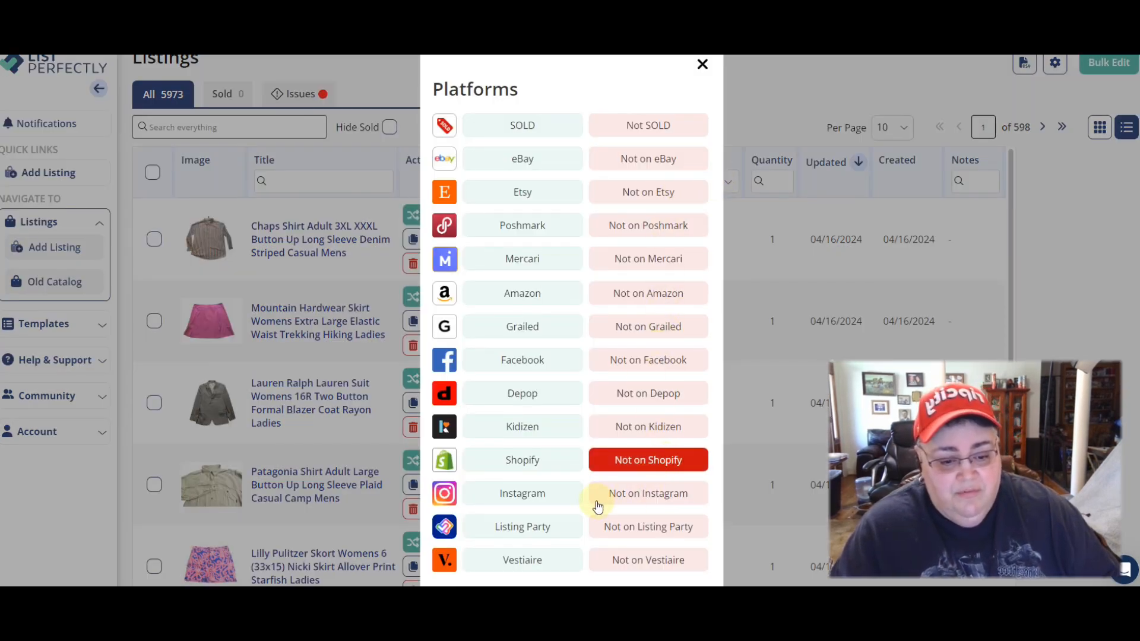
scroll(588, 546, "down", 1)
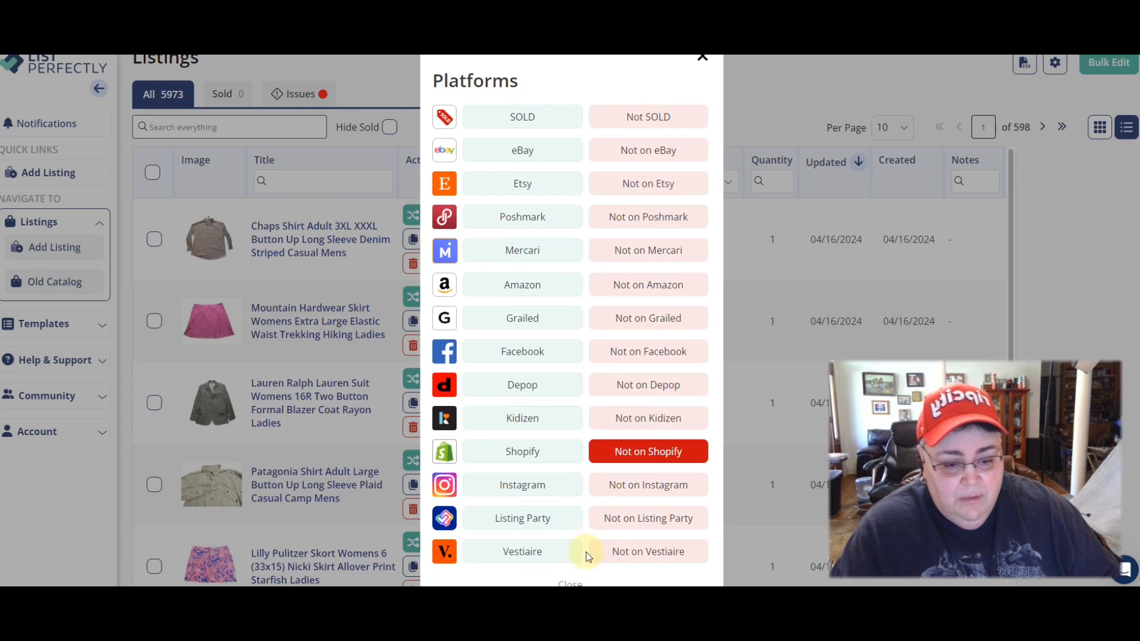
left_click(571, 583)
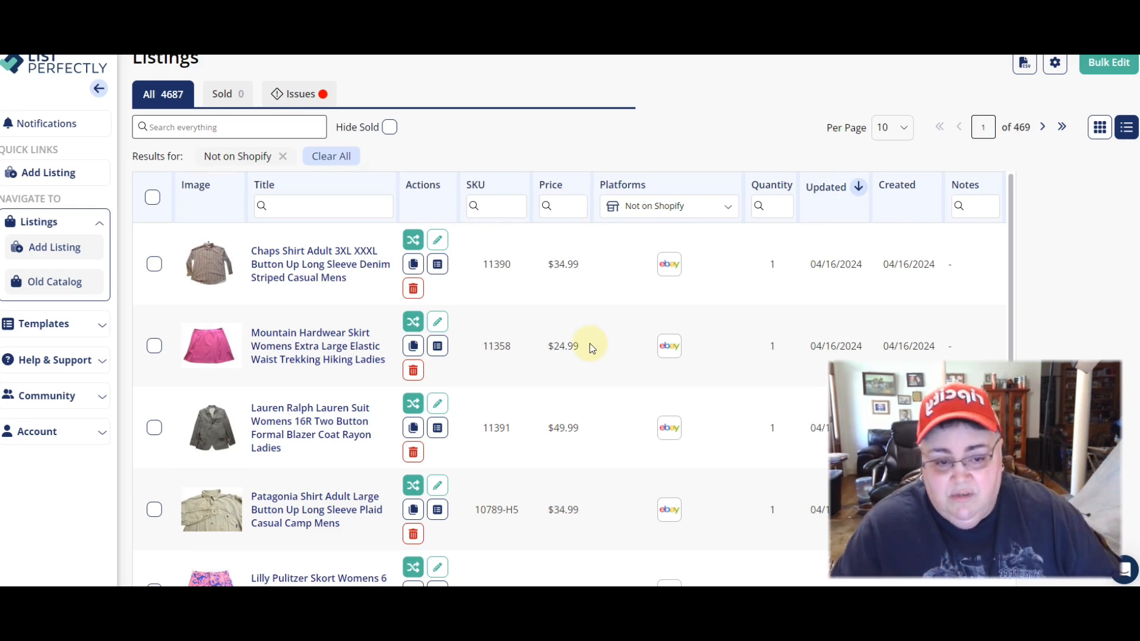
Step: Select all ten filtered listings on the first page and copy them to Shopify
scroll(617, 366, "down", 8)
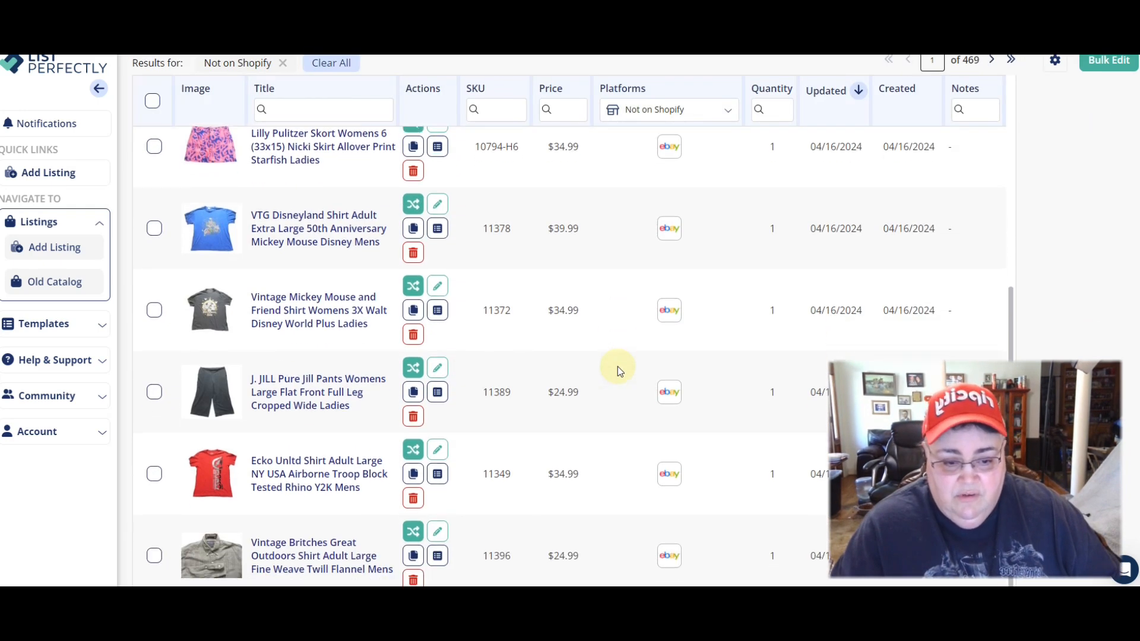
scroll(618, 366, "up", 8)
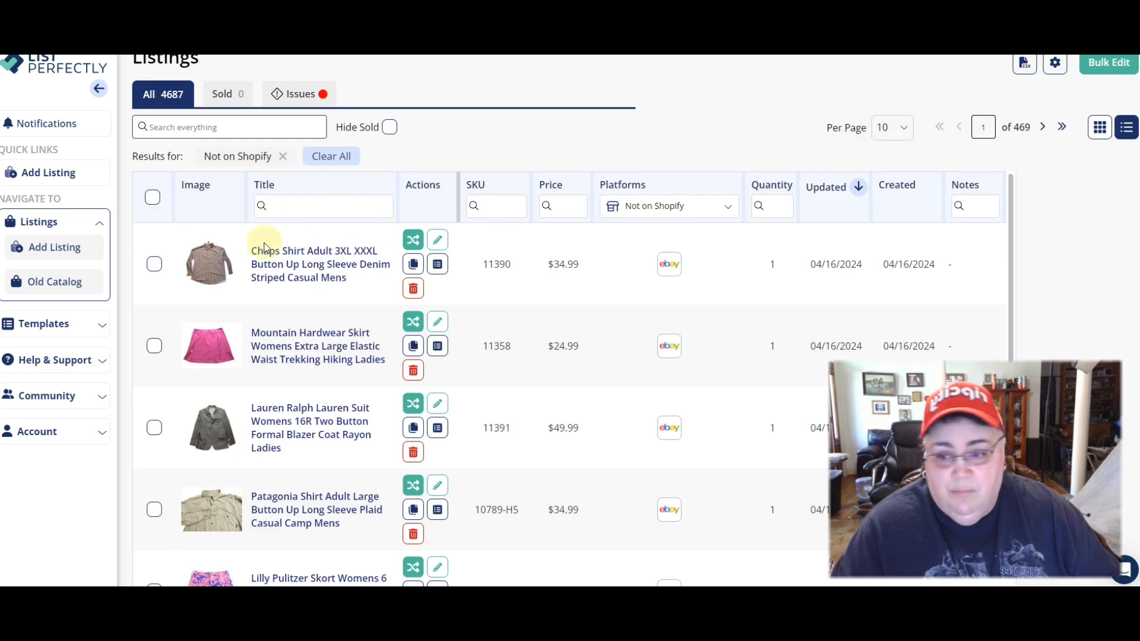
left_click(151, 199)
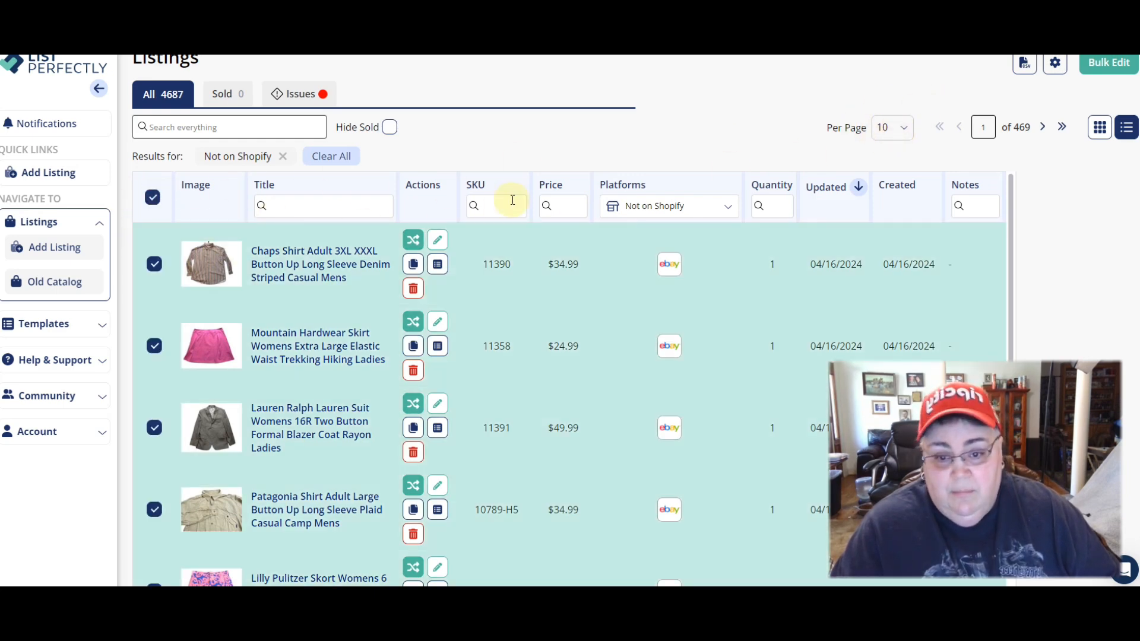
left_click(414, 241)
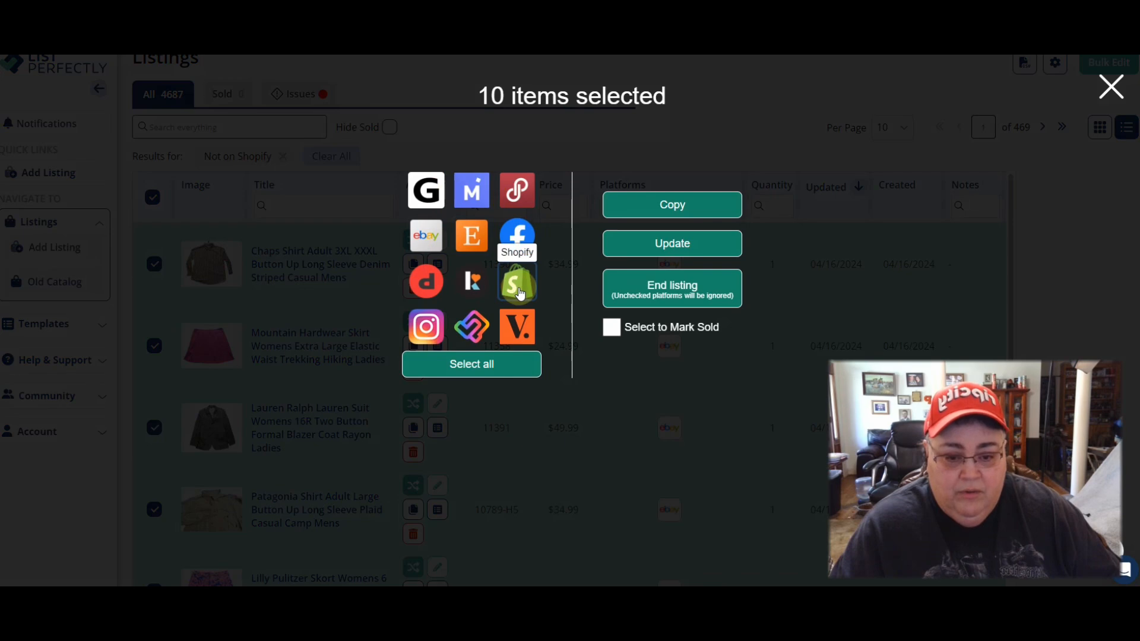
left_click(689, 206)
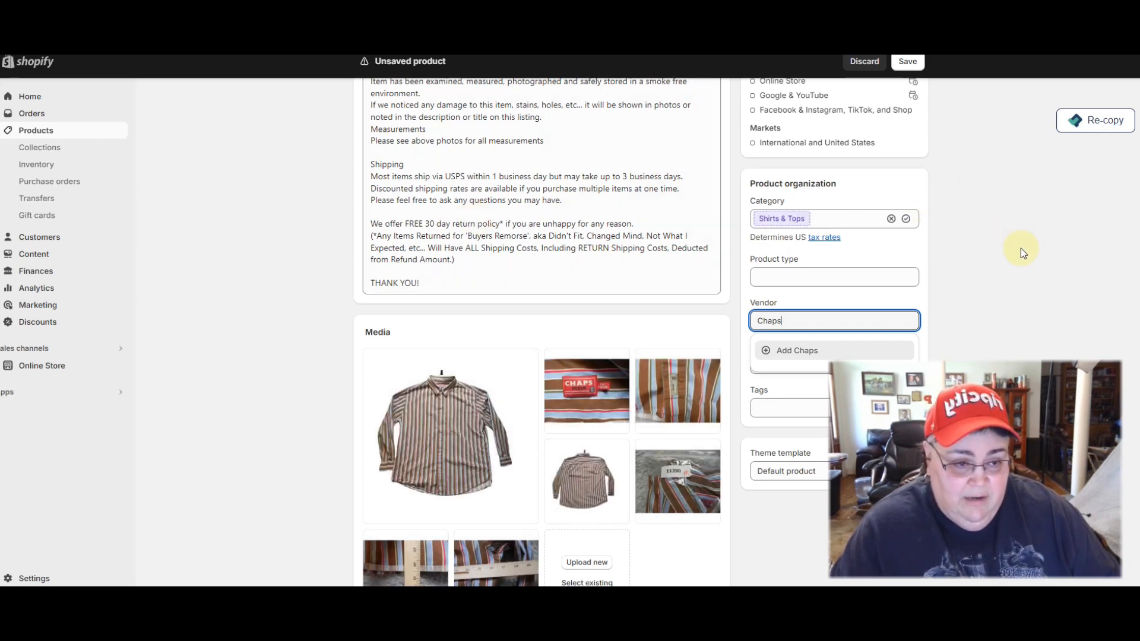
Step: Save the striped Chaps shirt product with its vendor cleared and the Clothing collection assigned
double_click(784, 321)
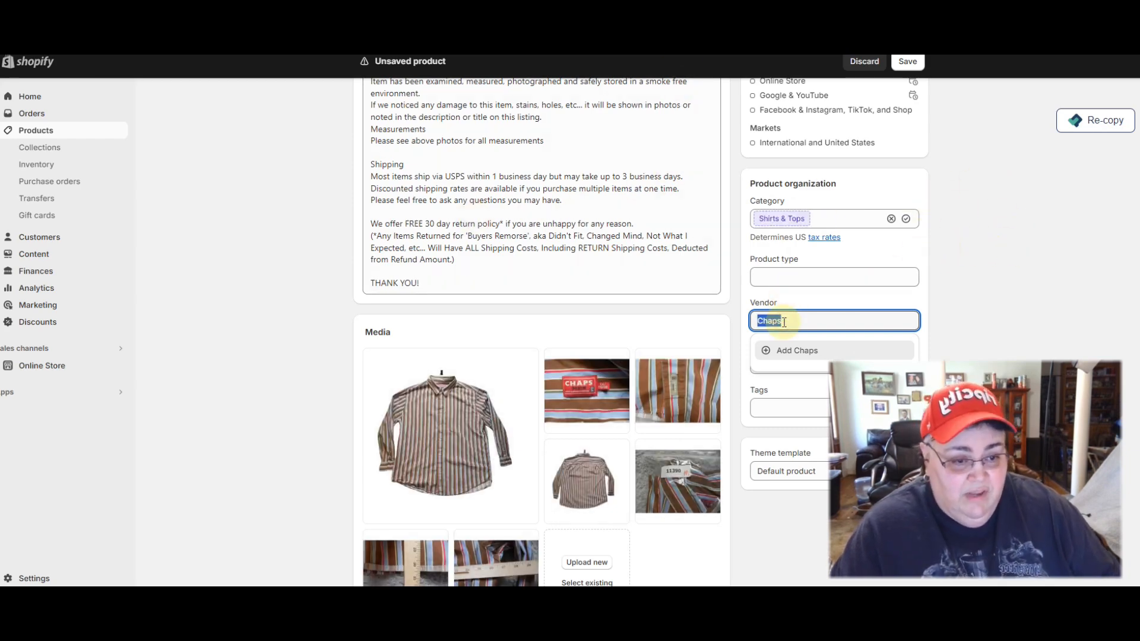
key("BackSpace")
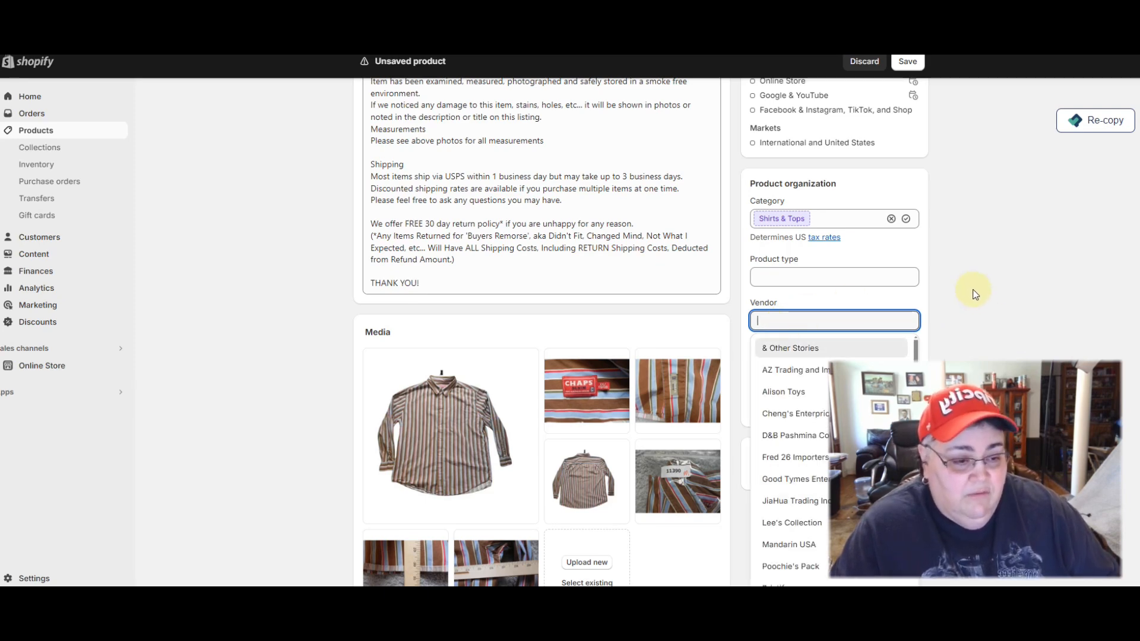
left_click(973, 291)
scroll(973, 294, "down", 2)
left_click(819, 243)
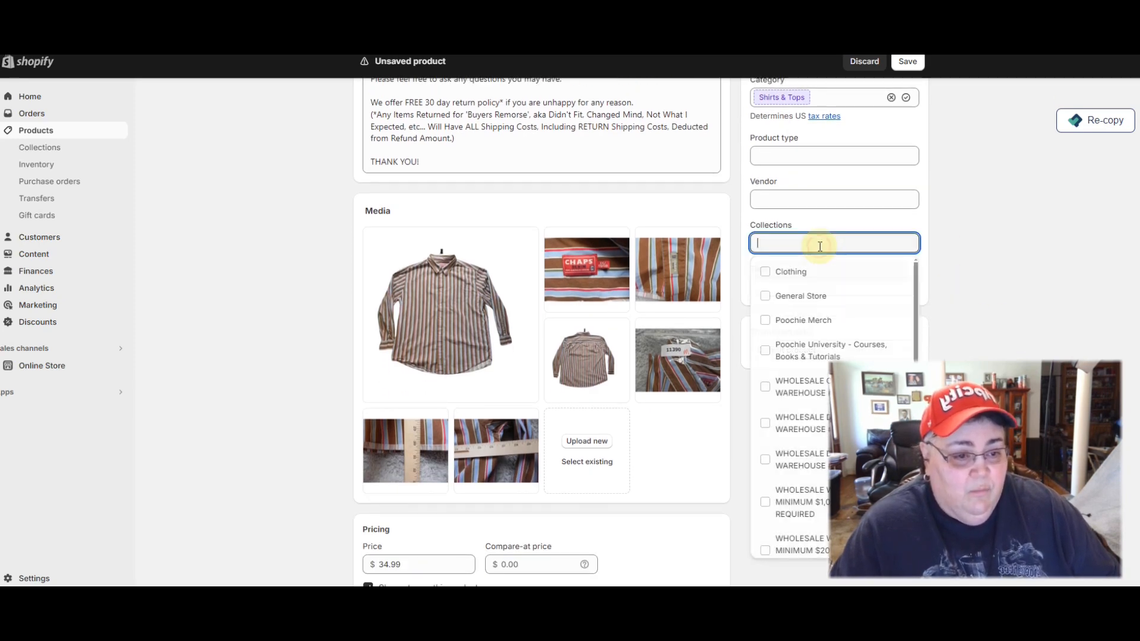
left_click(766, 273)
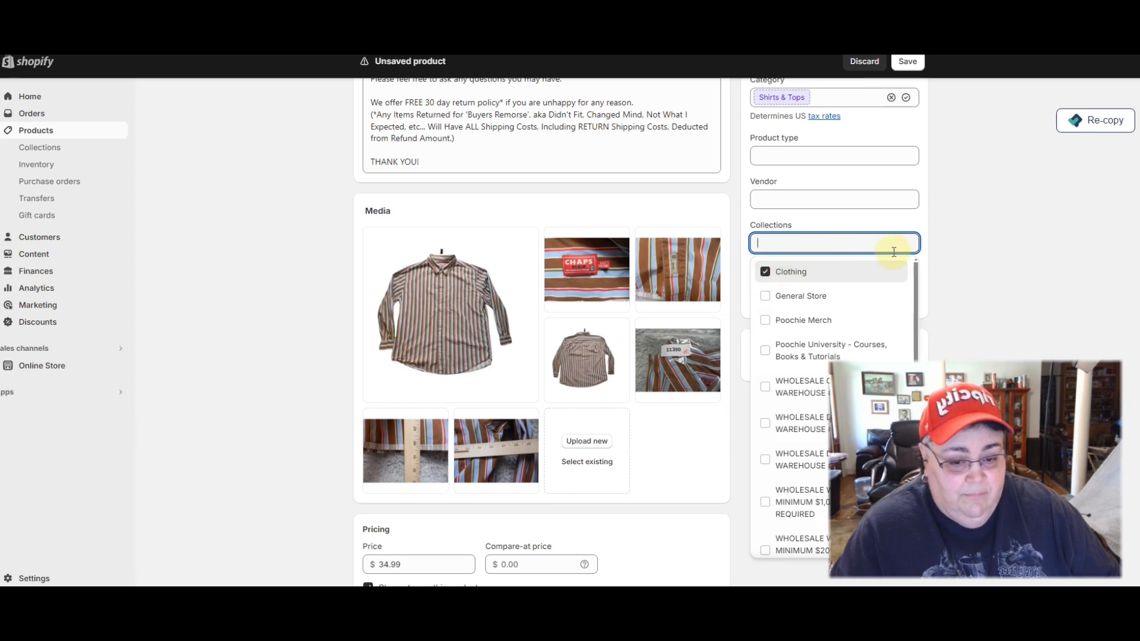
left_click(908, 61)
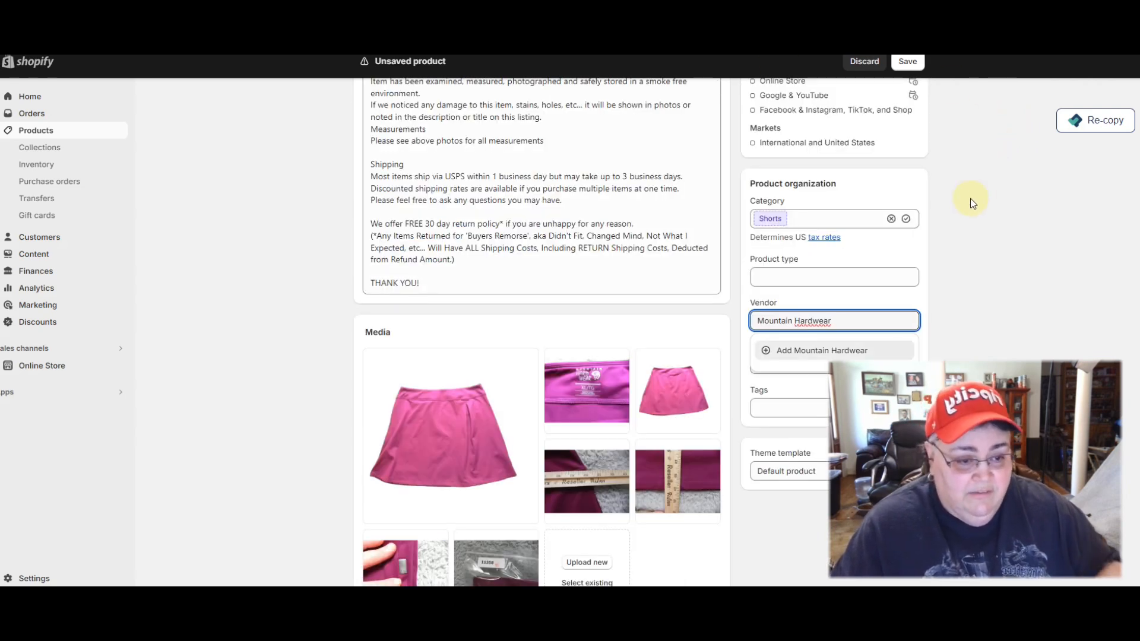
Step: Remove the vendor from the pink Mountain Hardwear skirt and save it in the Clothing collection
triple_click(835, 324)
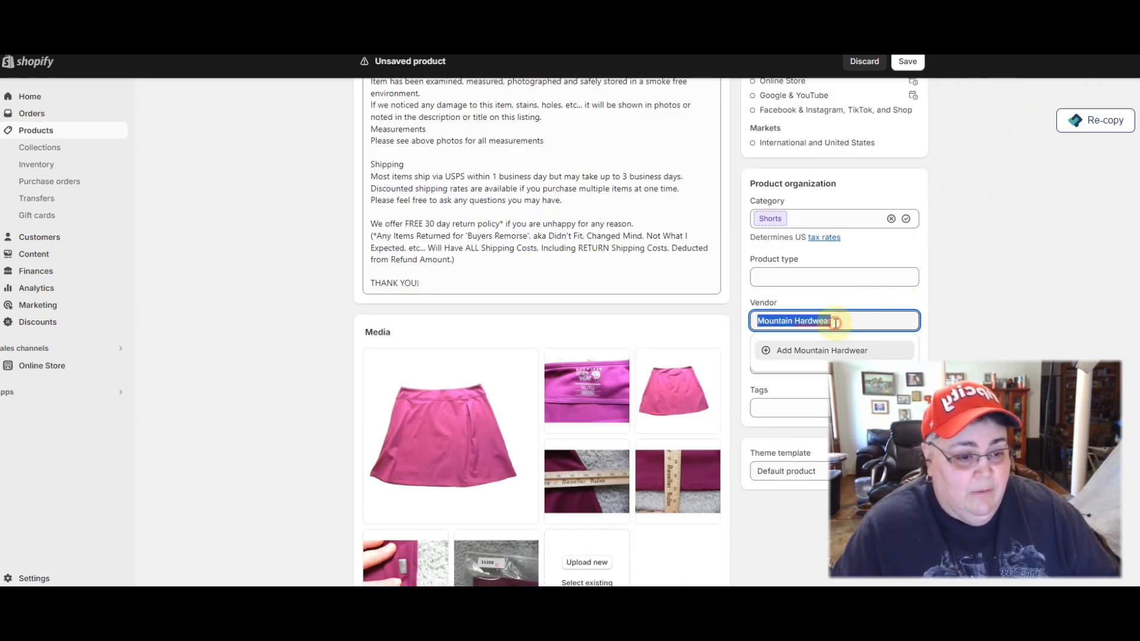
key("BackSpace")
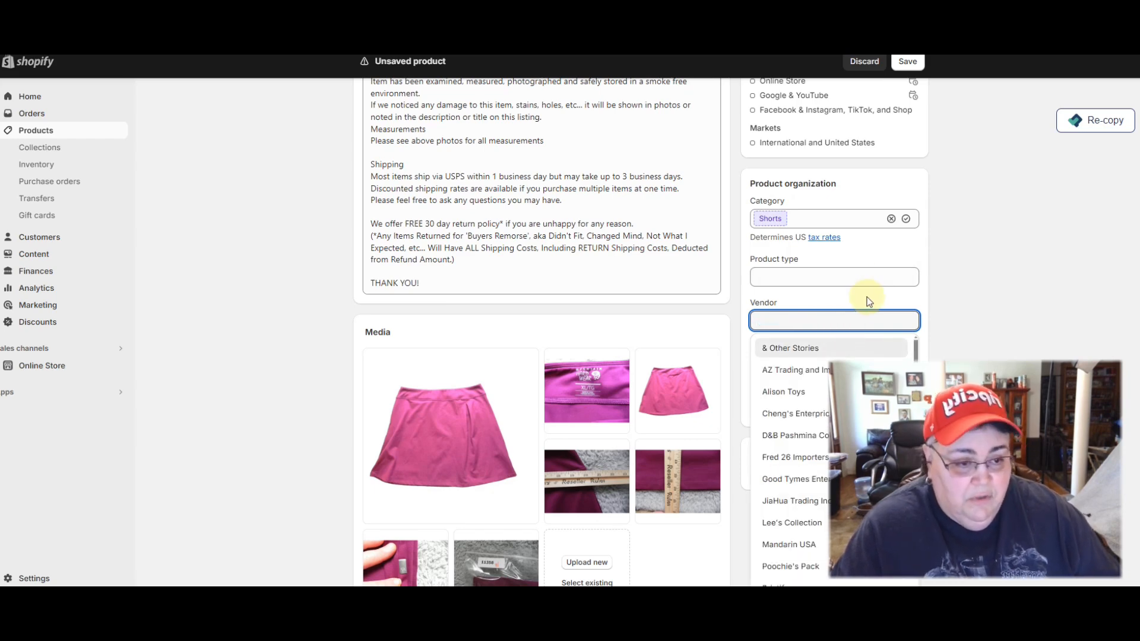
left_click(867, 297)
left_click(774, 367)
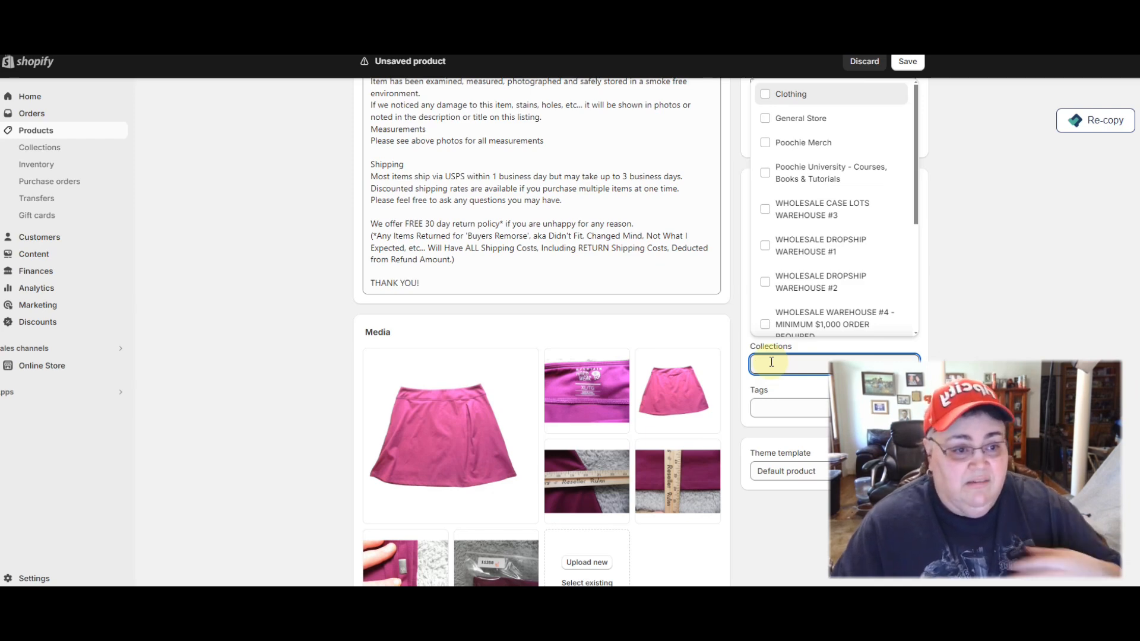
left_click(765, 94)
left_click(908, 61)
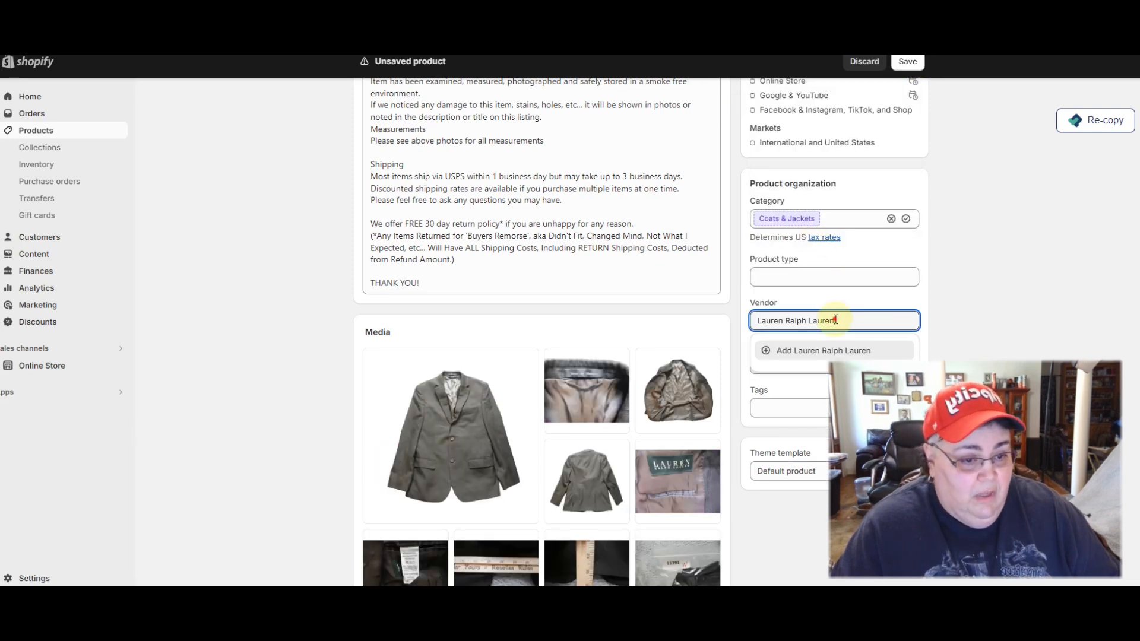
Step: Clear the vendor of the Lauren Ralph Lauren blazer and save it in the Clothing collection
triple_click(835, 320)
key("BackSpace")
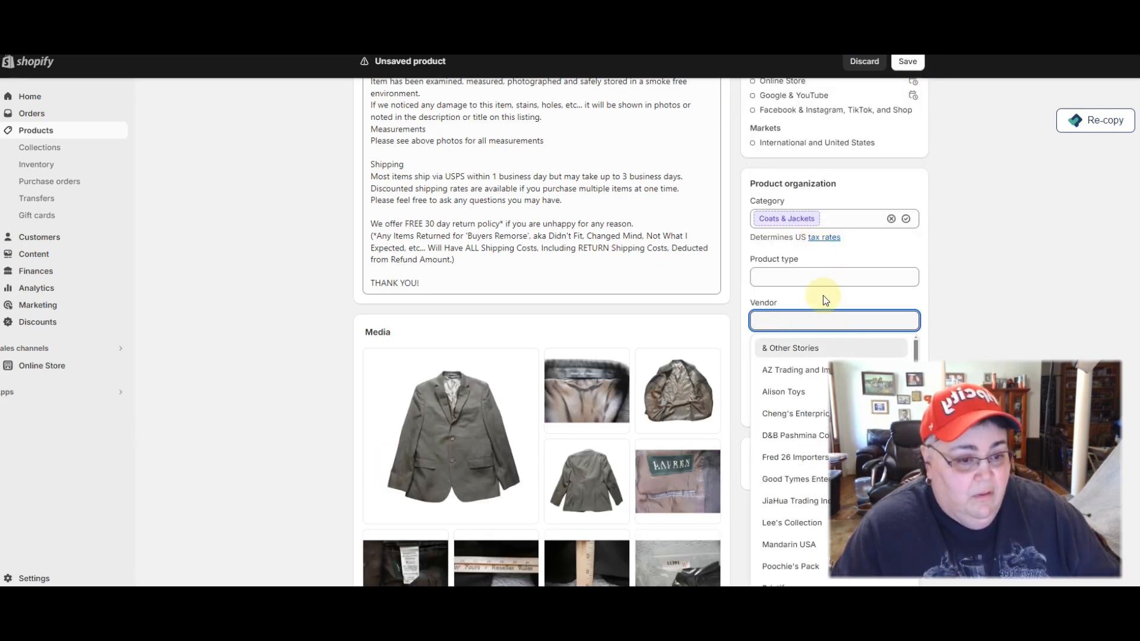
left_click(825, 300)
left_click(784, 363)
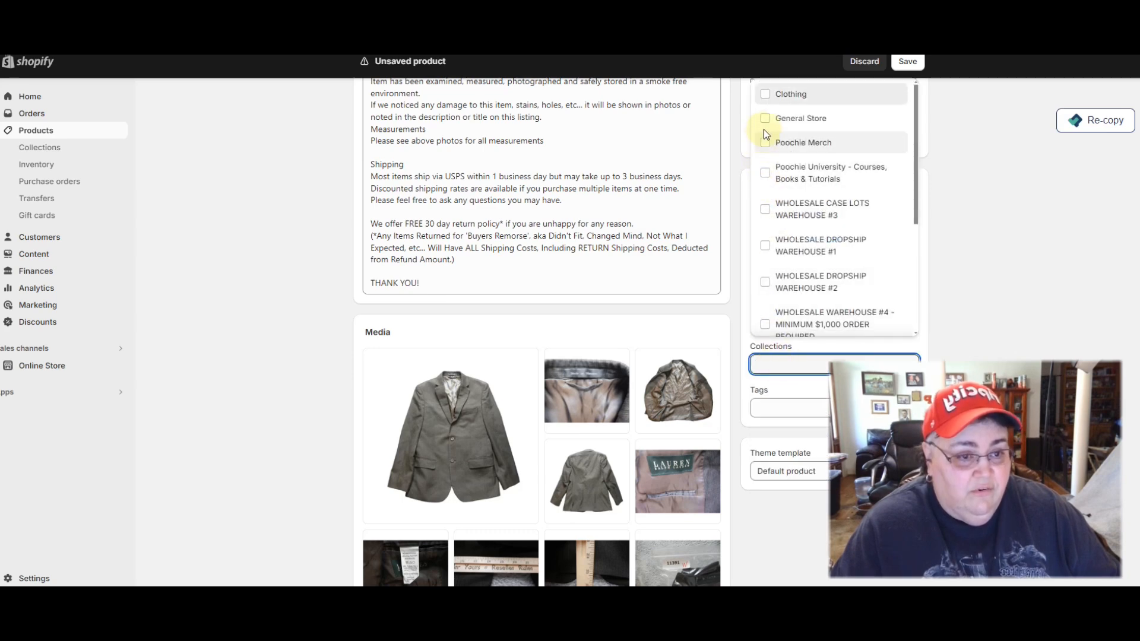
left_click(765, 96)
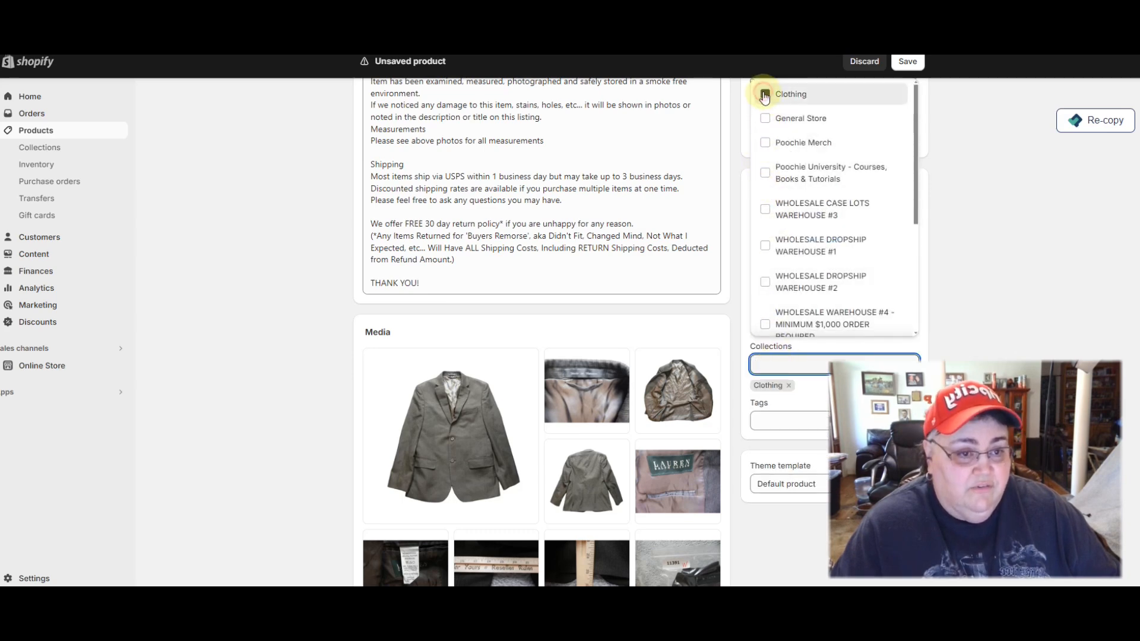
left_click(907, 62)
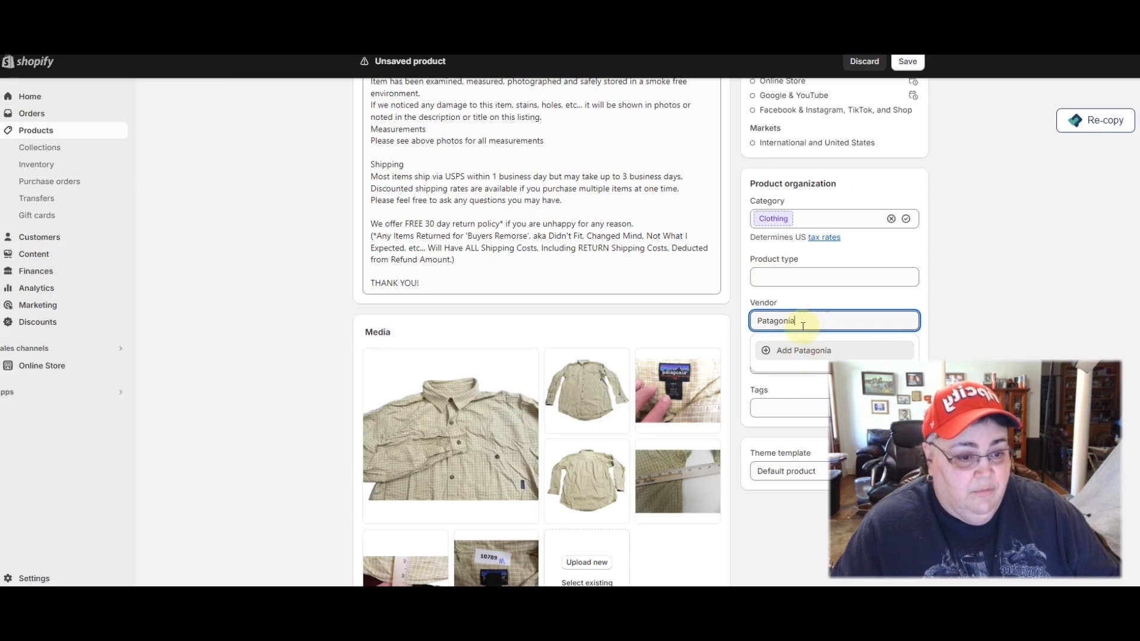
Step: Empty the Patagonia shirt's vendor and save the product in the Clothing collection
double_click(803, 325)
key("BackSpace")
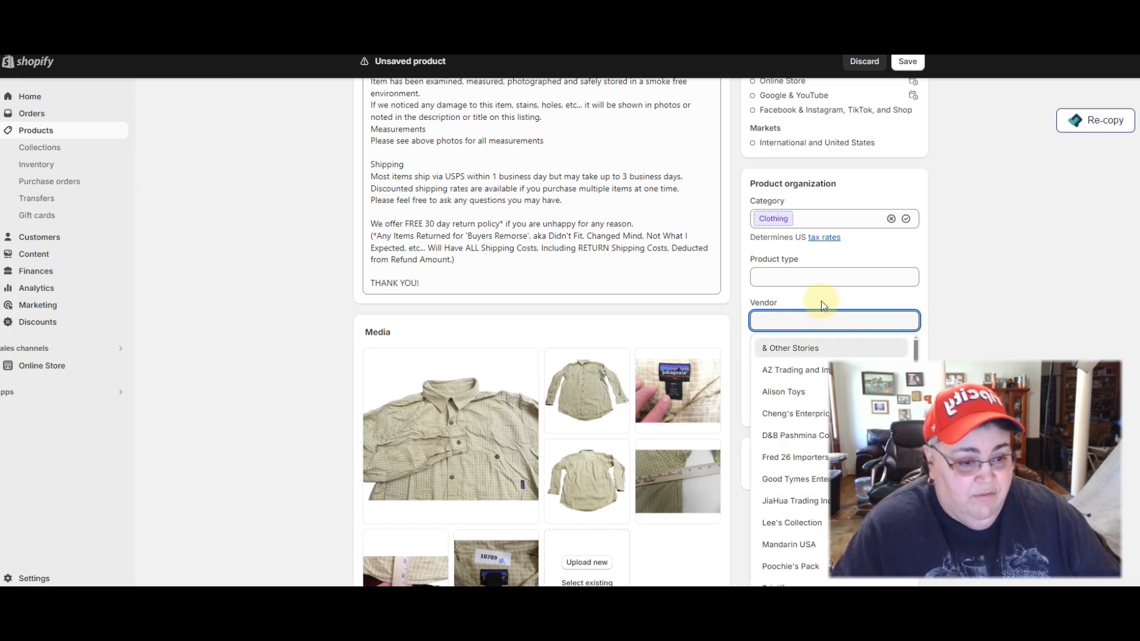
left_click(772, 364)
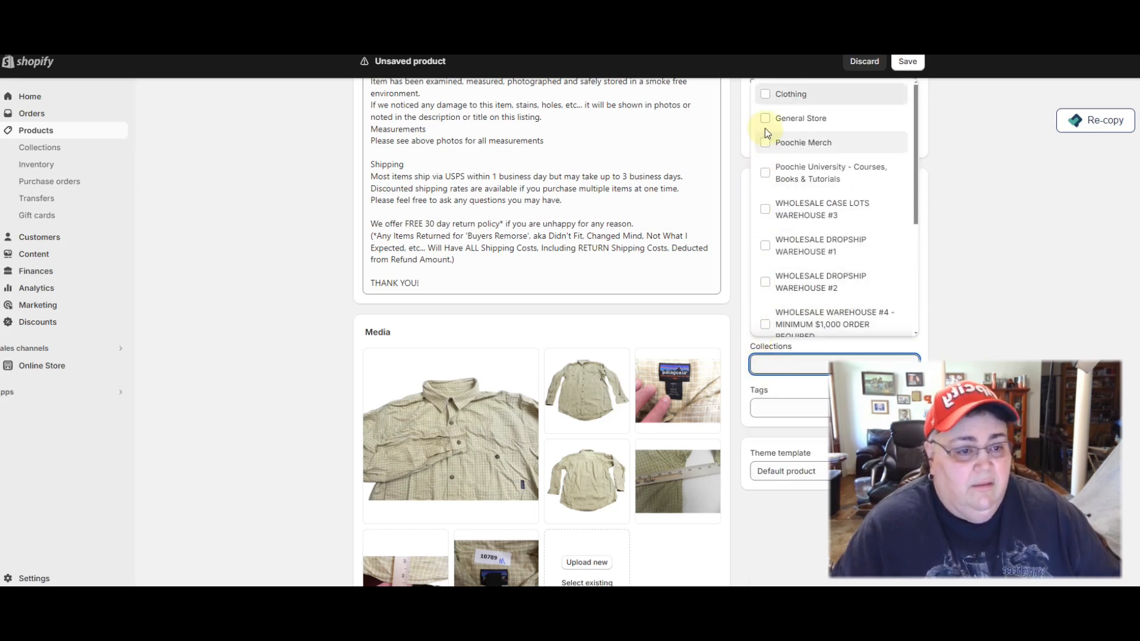
left_click(765, 94)
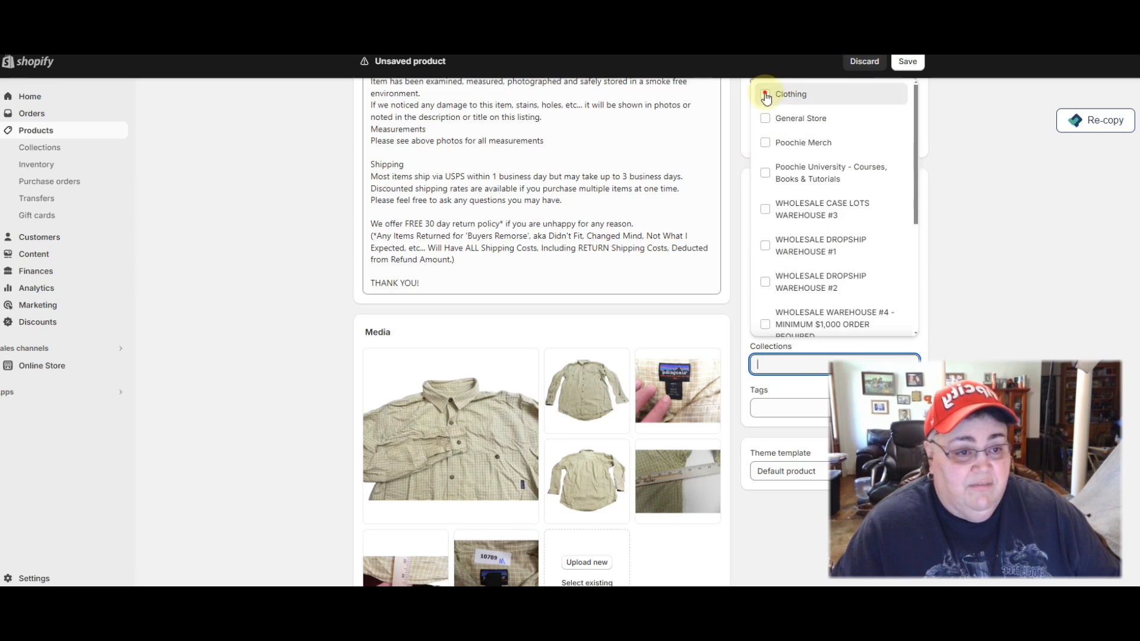
left_click(908, 63)
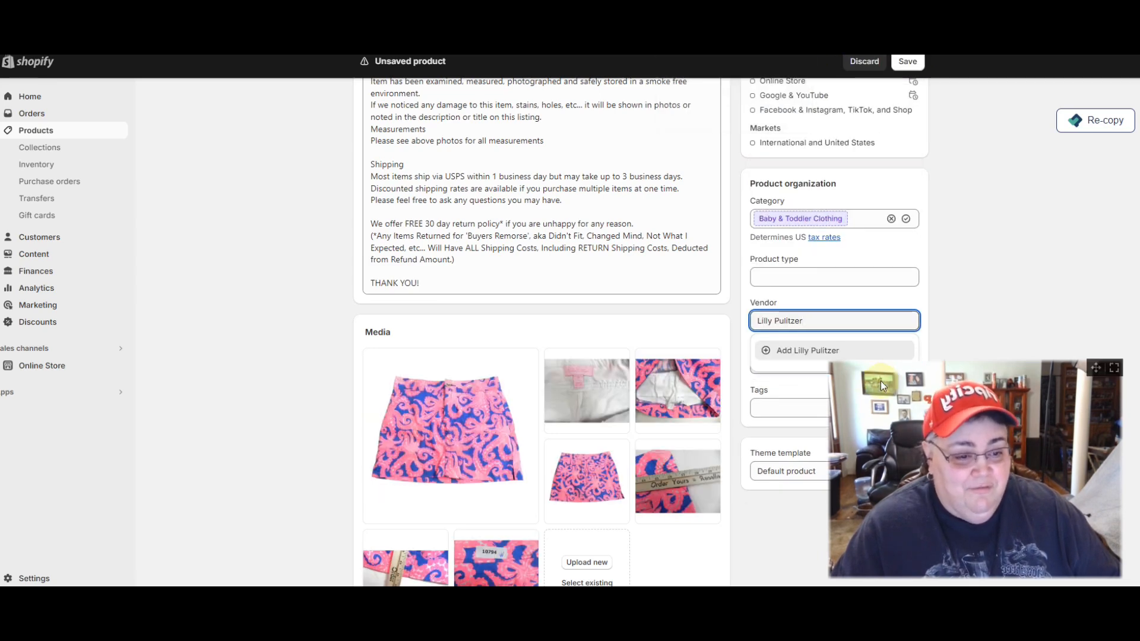
Step: Clear the Lilly Pulitzer skort's vendor and save the product in the Clothing collection
triple_click(813, 318)
key("BackSpace")
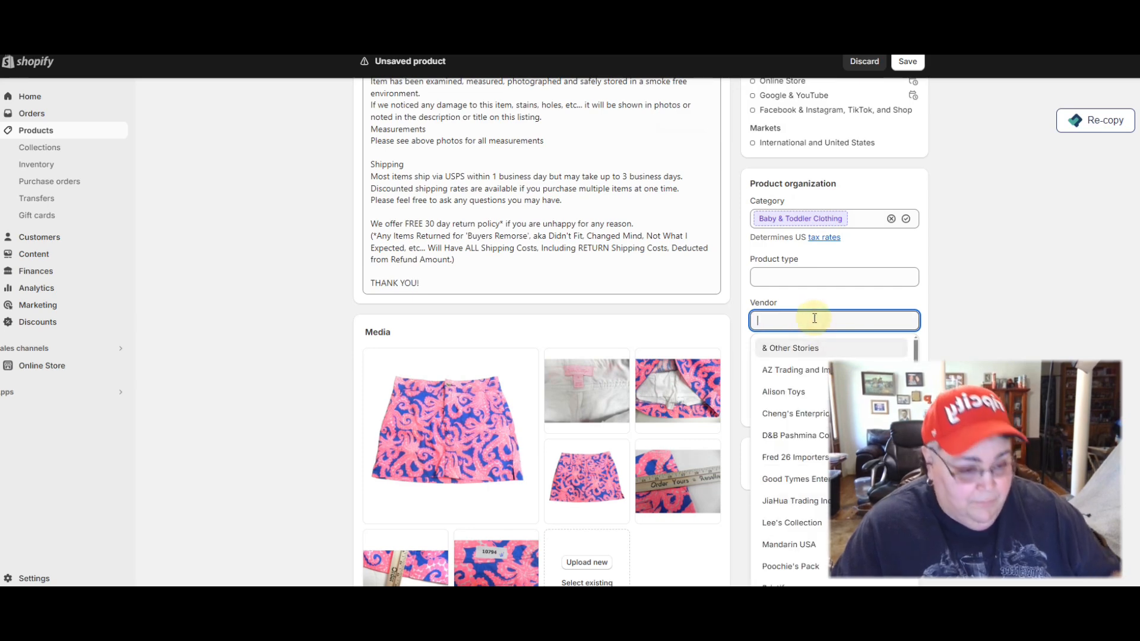
left_click(857, 295)
left_click(771, 367)
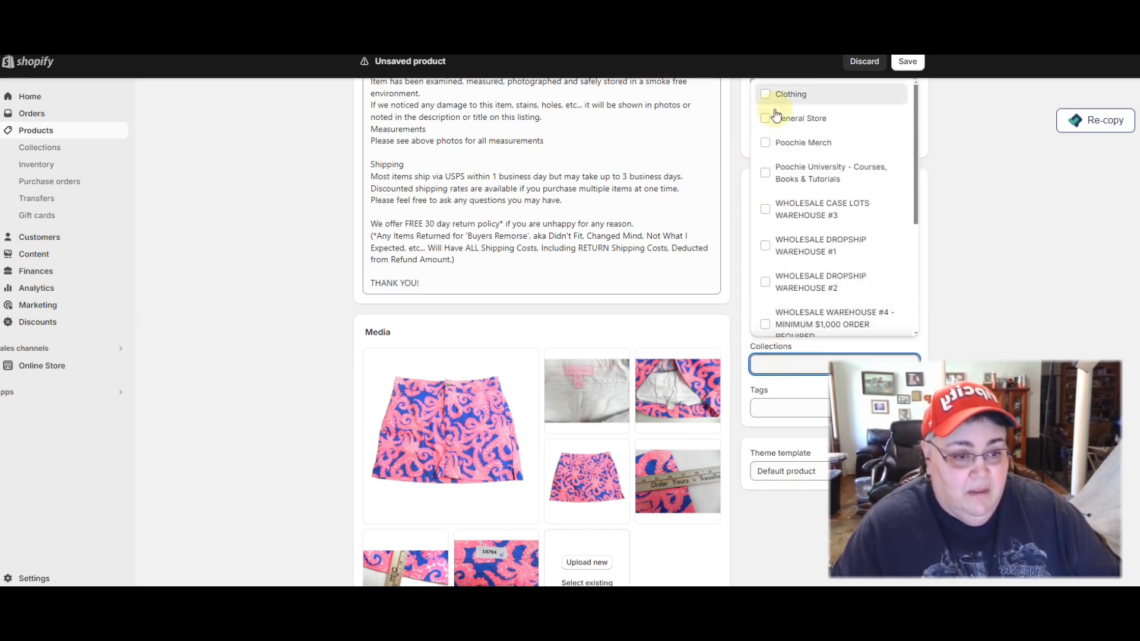
left_click(765, 93)
left_click(908, 61)
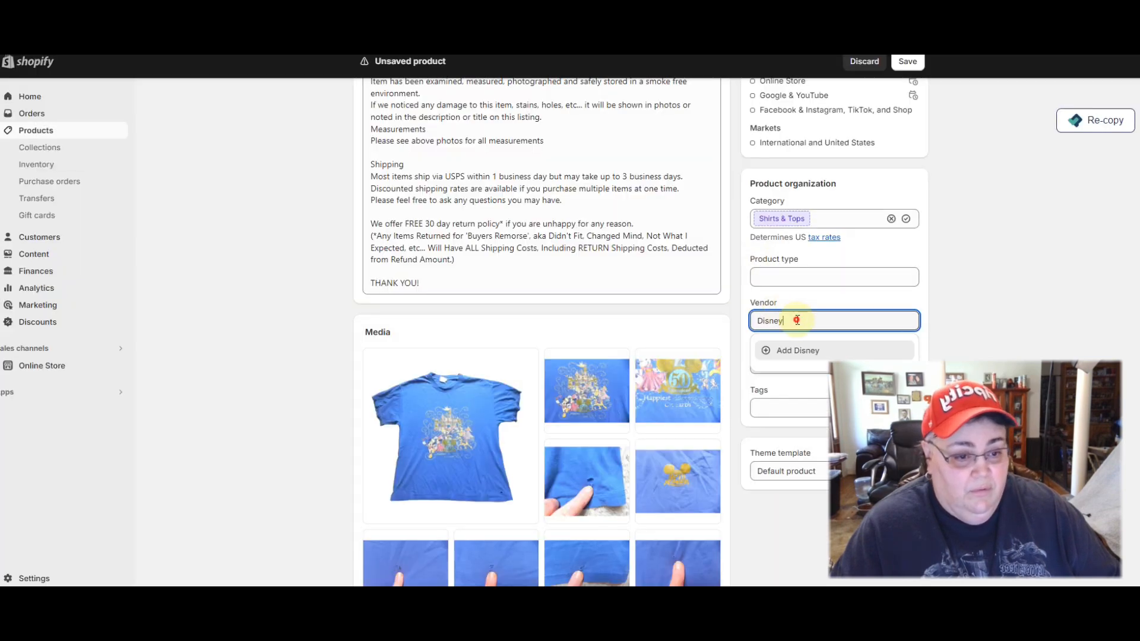
Step: Remove the Disney vendor from the blue Disneyland shirt and save it in the Clothing collection
key("BackSpace")
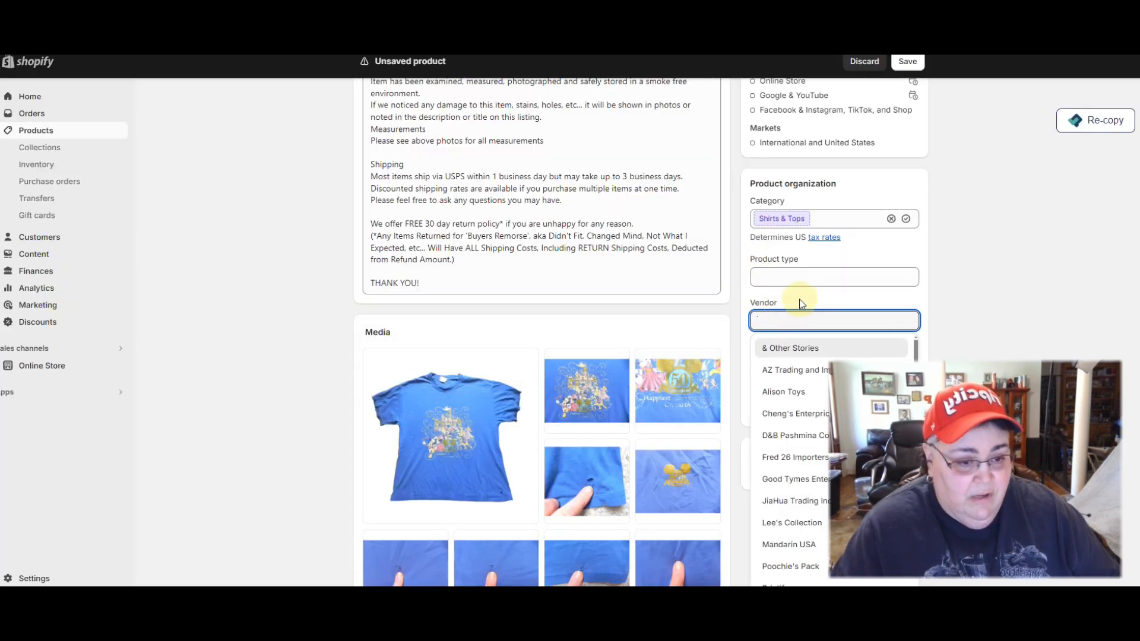
left_click(800, 302)
left_click(771, 364)
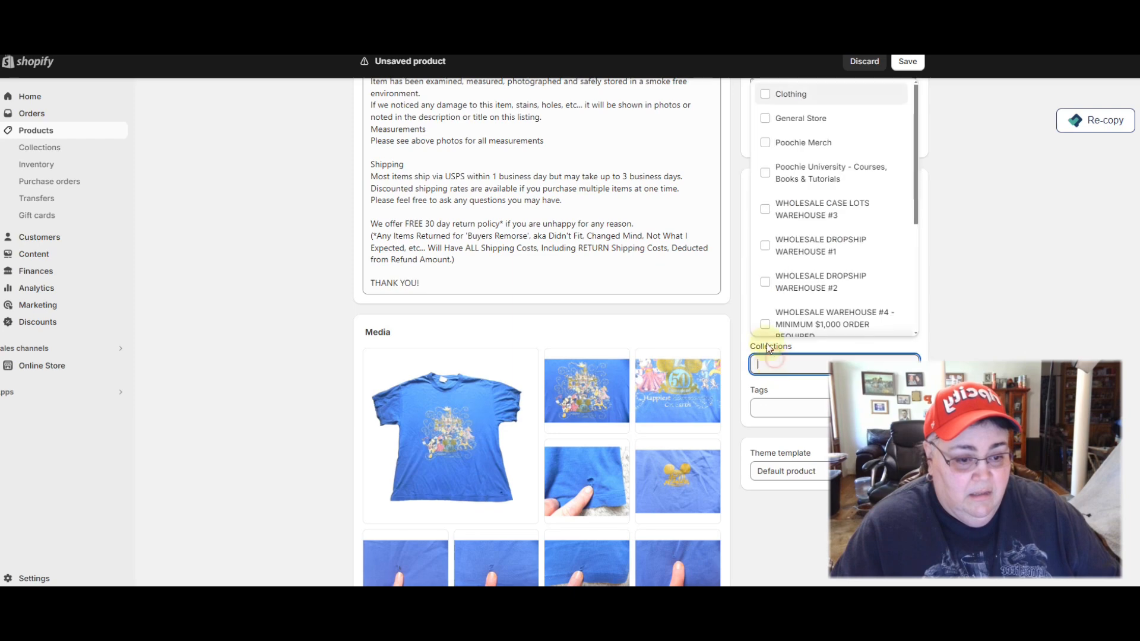
left_click(764, 93)
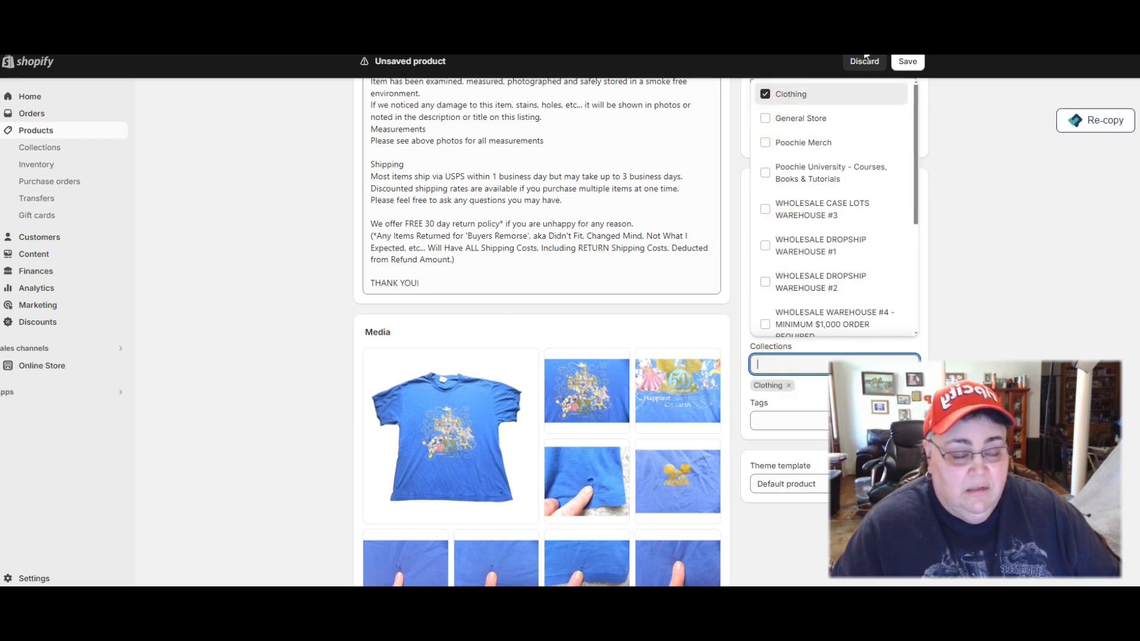
left_click(908, 62)
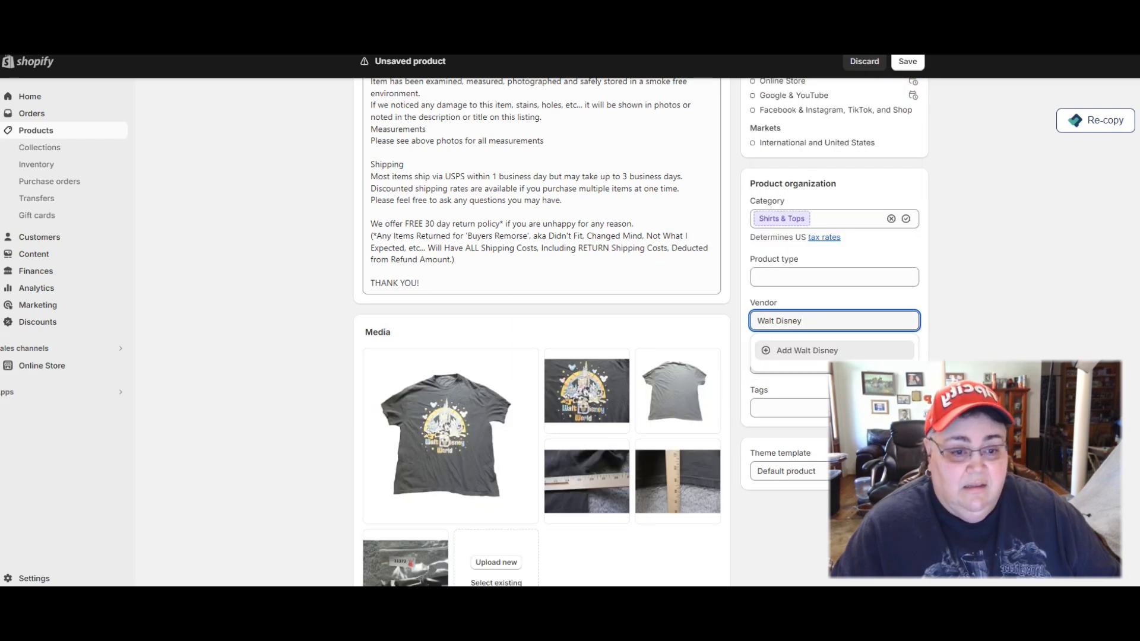
Step: Clear the vendor of the Walt Disney World shirt and save the product in the Clothing collection
left_click(817, 321)
triple_click(814, 322)
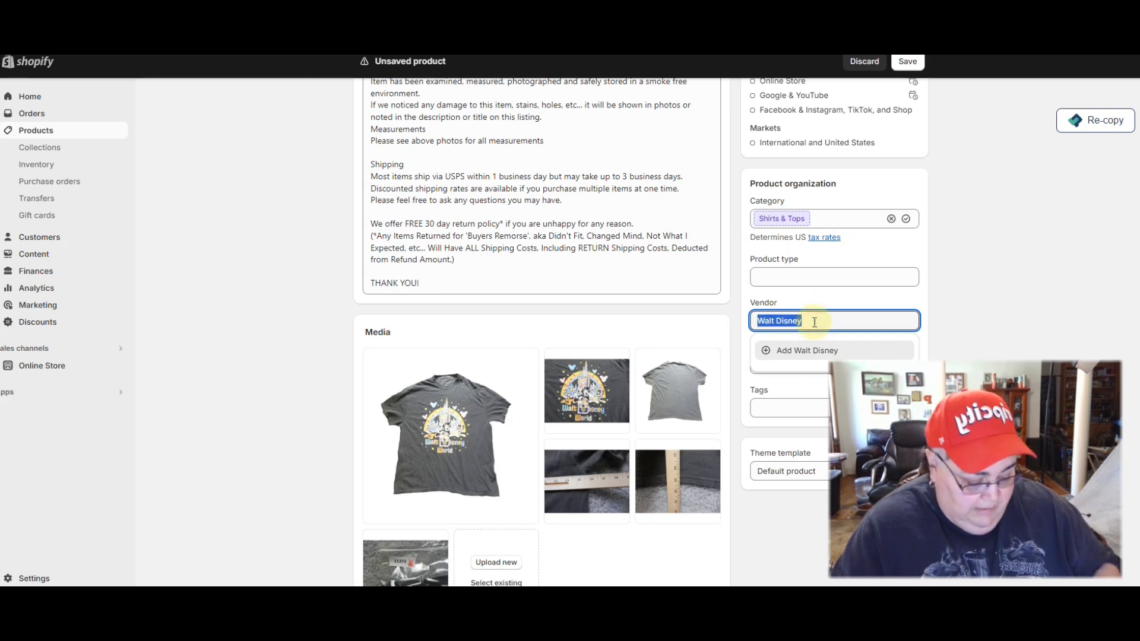
key("BackSpace")
left_click(832, 295)
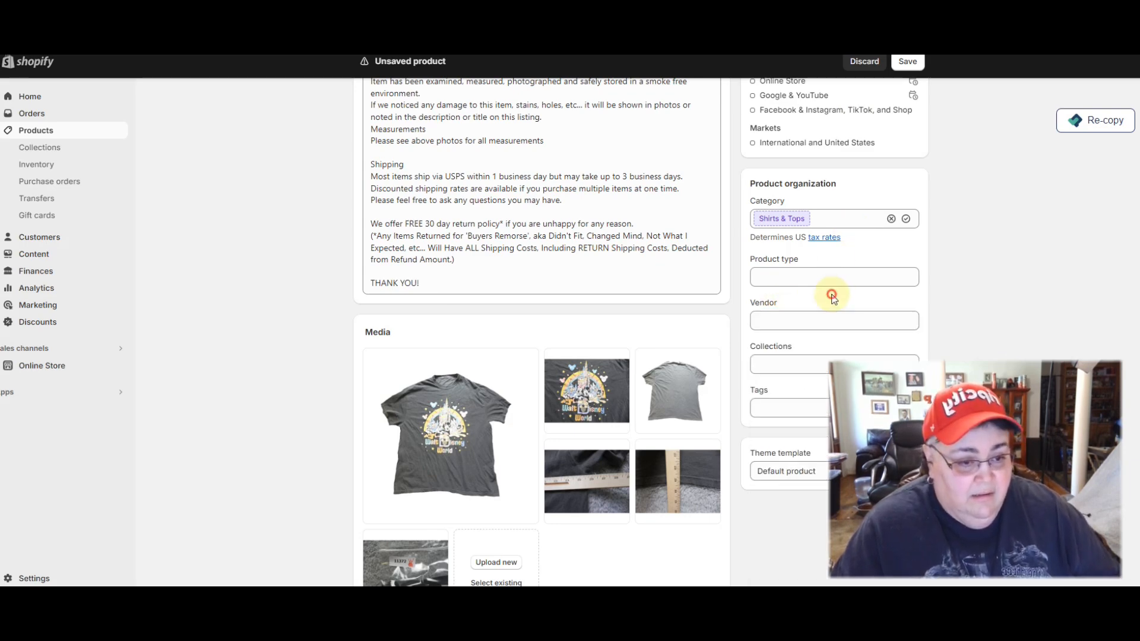
left_click(776, 371)
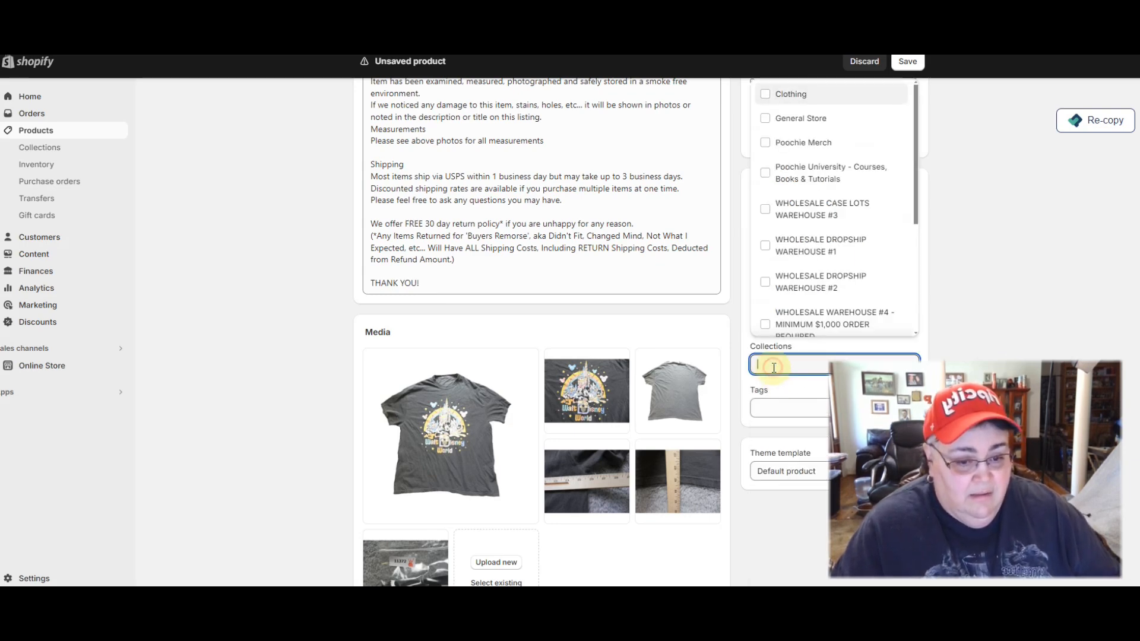
left_click(766, 95)
left_click(908, 61)
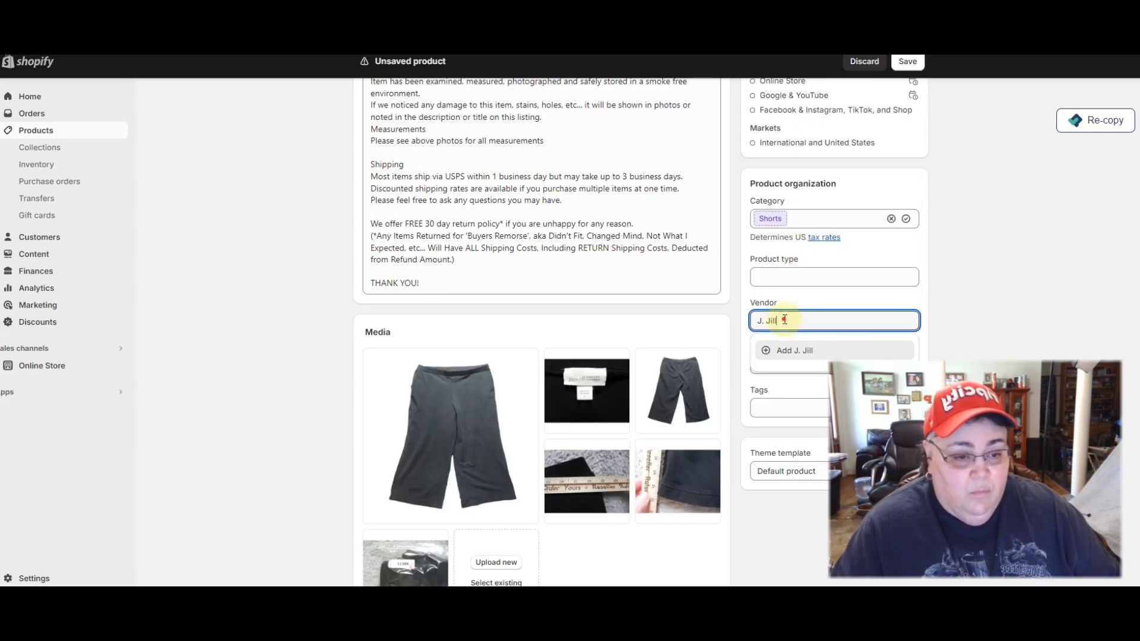
Step: Remove the J. Jill vendor from the black pants and save the product in the Clothing collection
key("BackSpace")
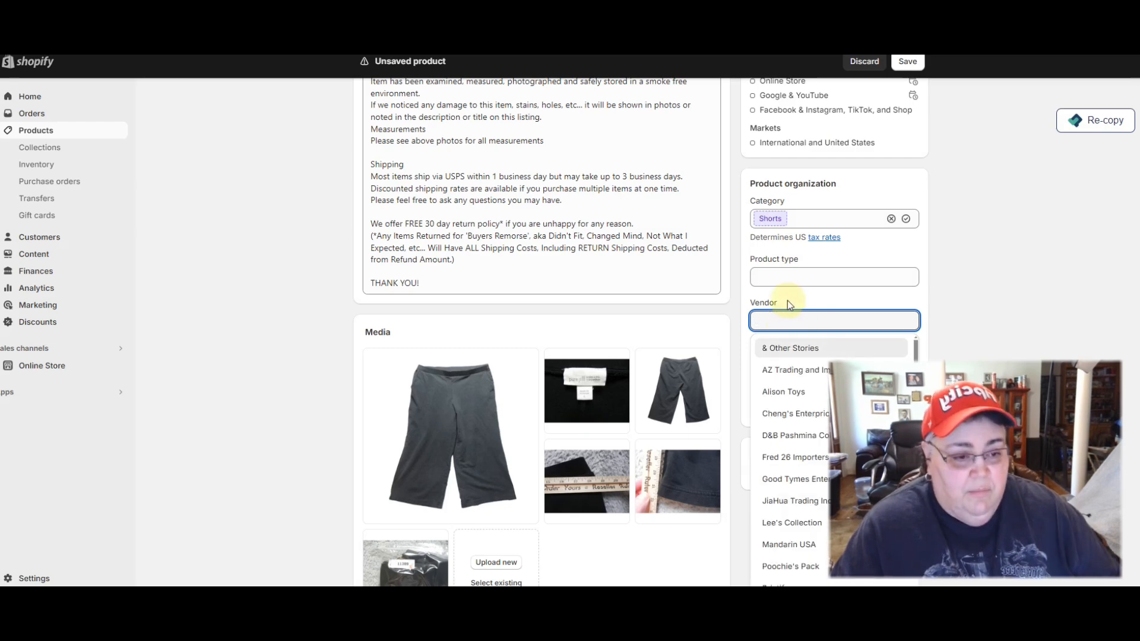
left_click(787, 300)
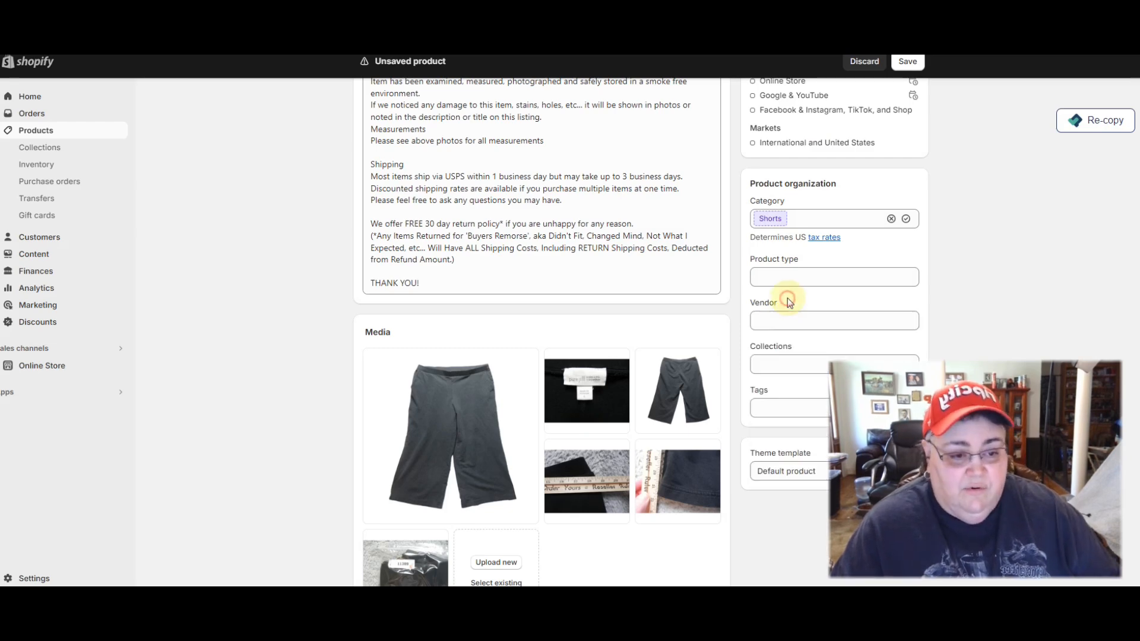
left_click(784, 371)
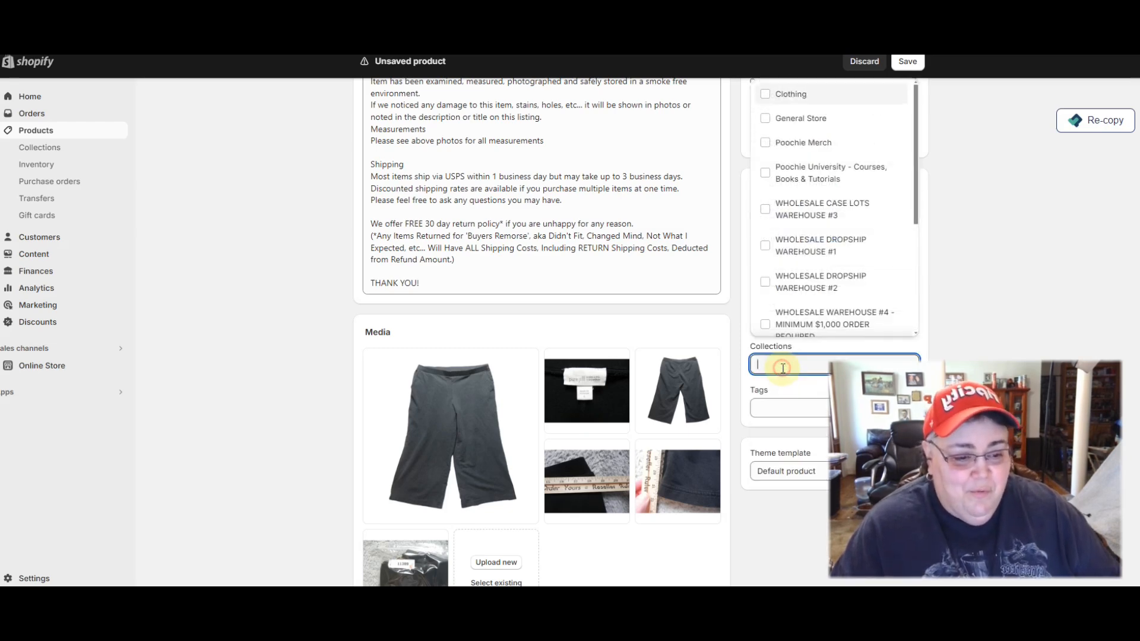
left_click(766, 95)
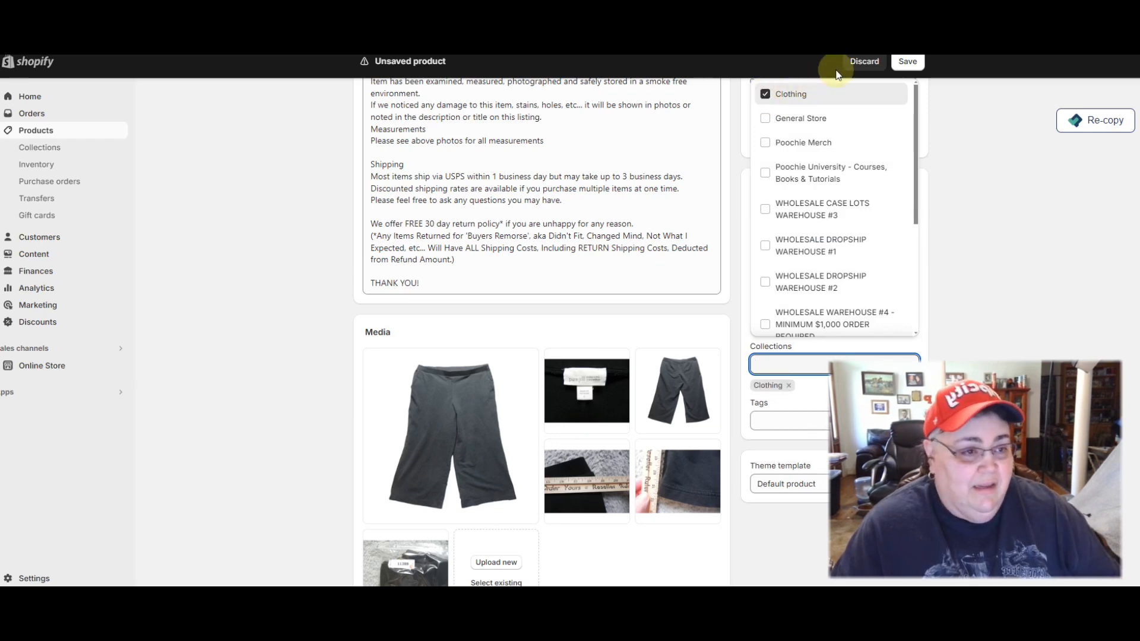
left_click(907, 63)
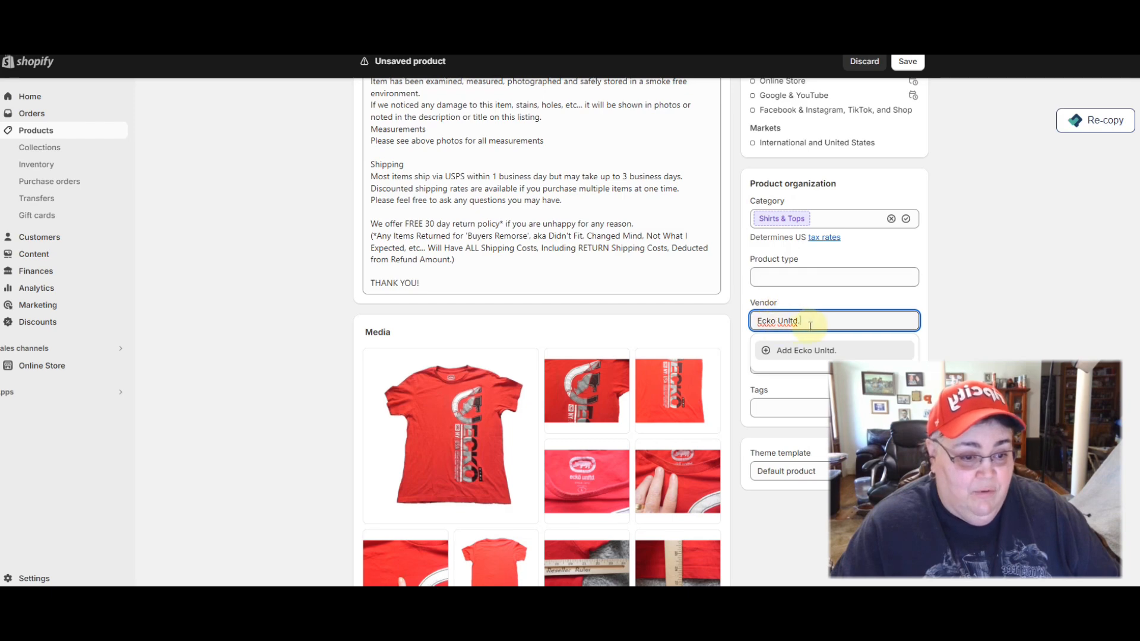
Step: Empty the vendor of the red Ecko Unltd. shirt and save it in the Clothing collection
triple_click(811, 325)
key("BackSpace")
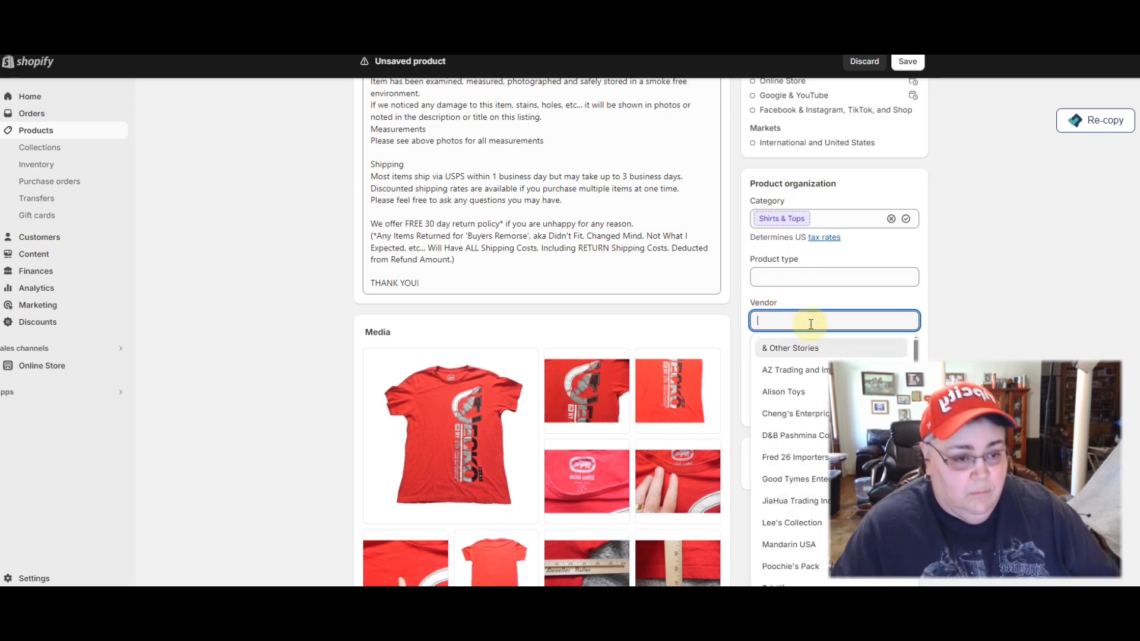
left_click(773, 363)
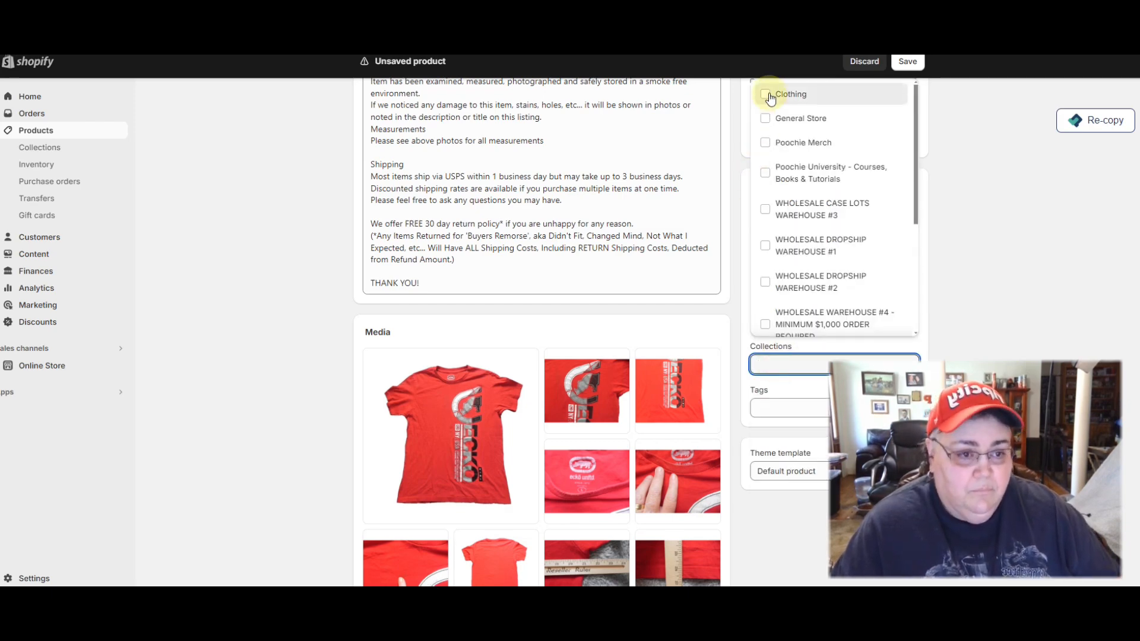
left_click(773, 97)
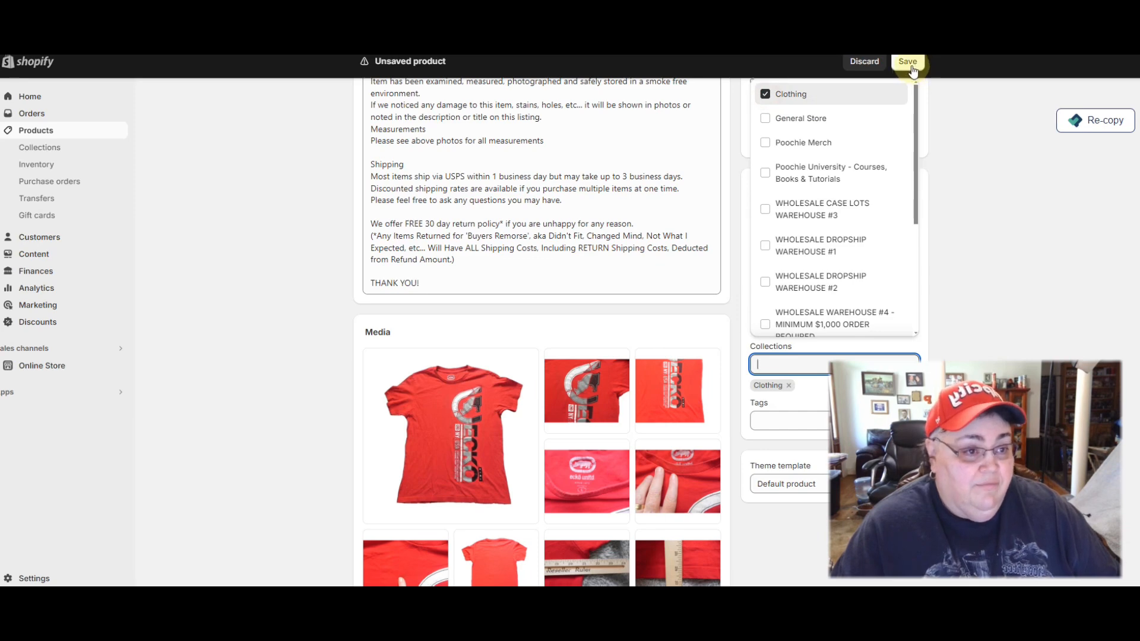
left_click(911, 65)
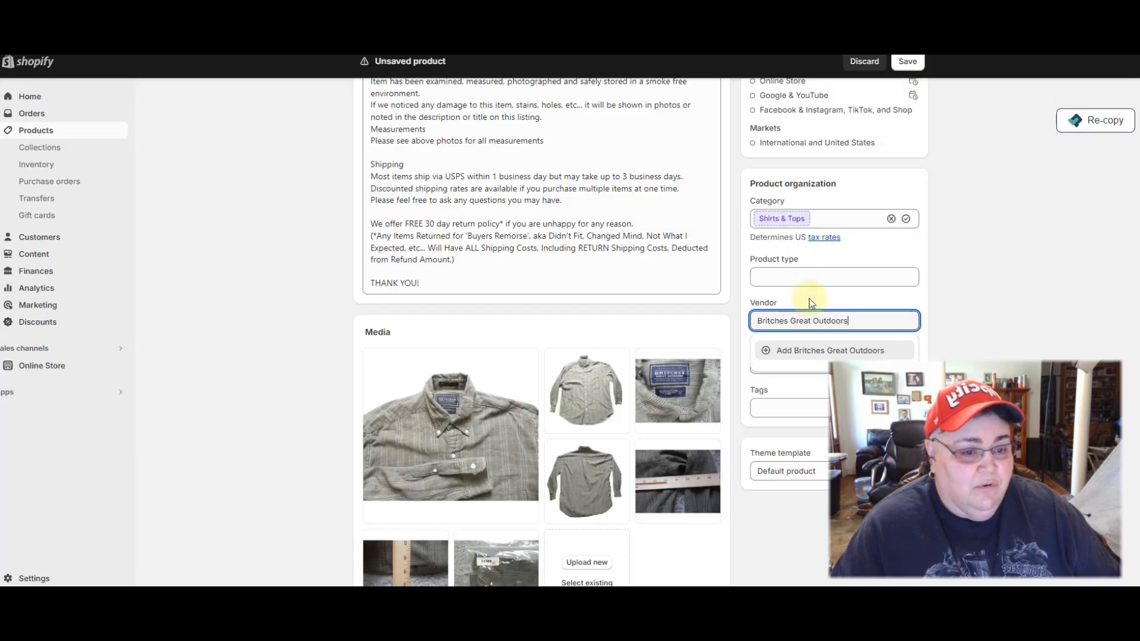
Step: Clear the Britches Great Outdoors shirt's vendor and save the product in the Clothing collection
triple_click(864, 323)
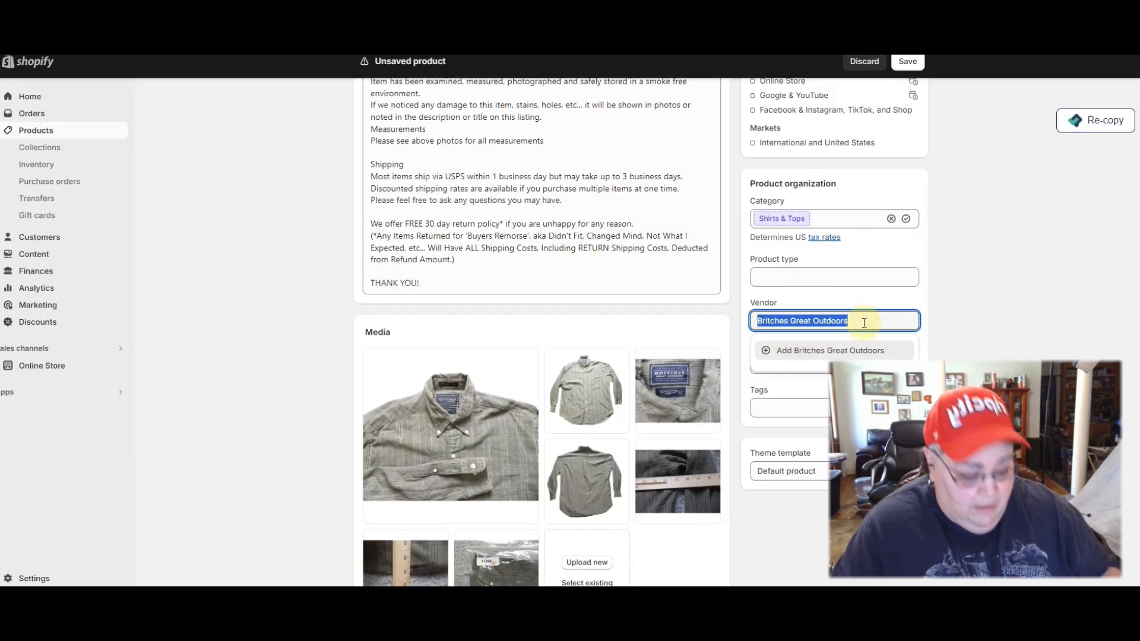
key("BackSpace")
left_click(820, 302)
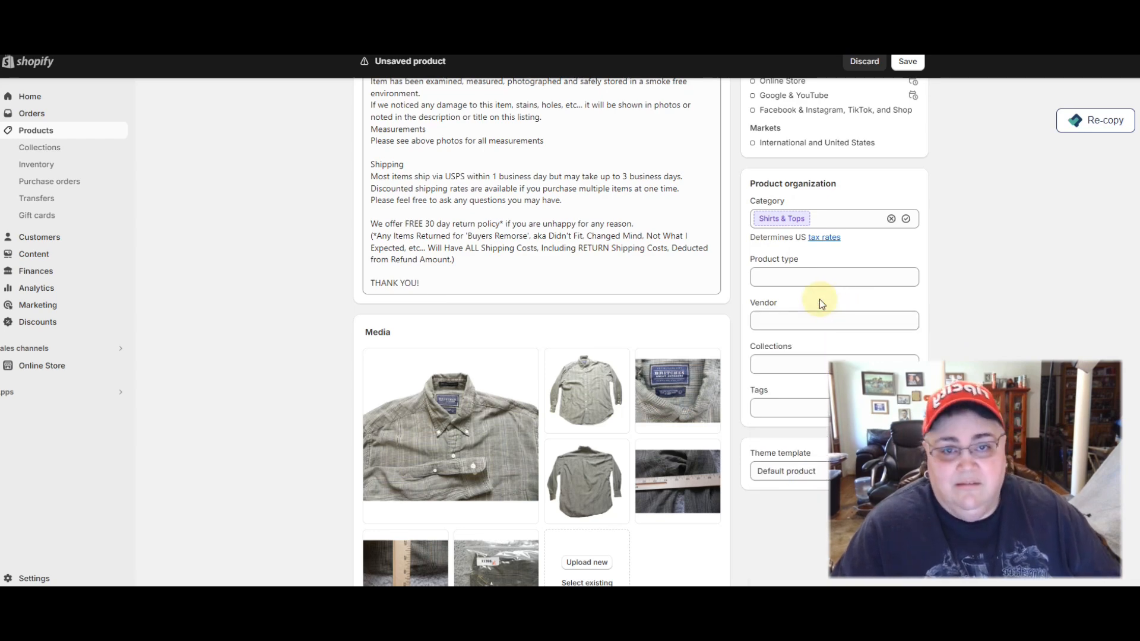
left_click(776, 364)
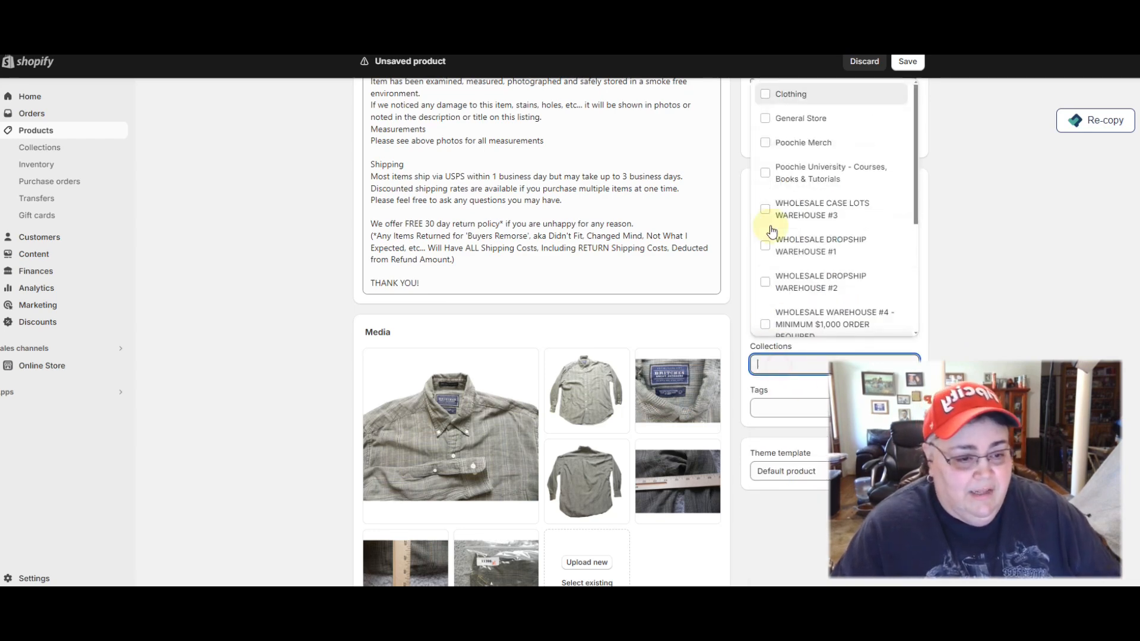
left_click(761, 101)
left_click(910, 63)
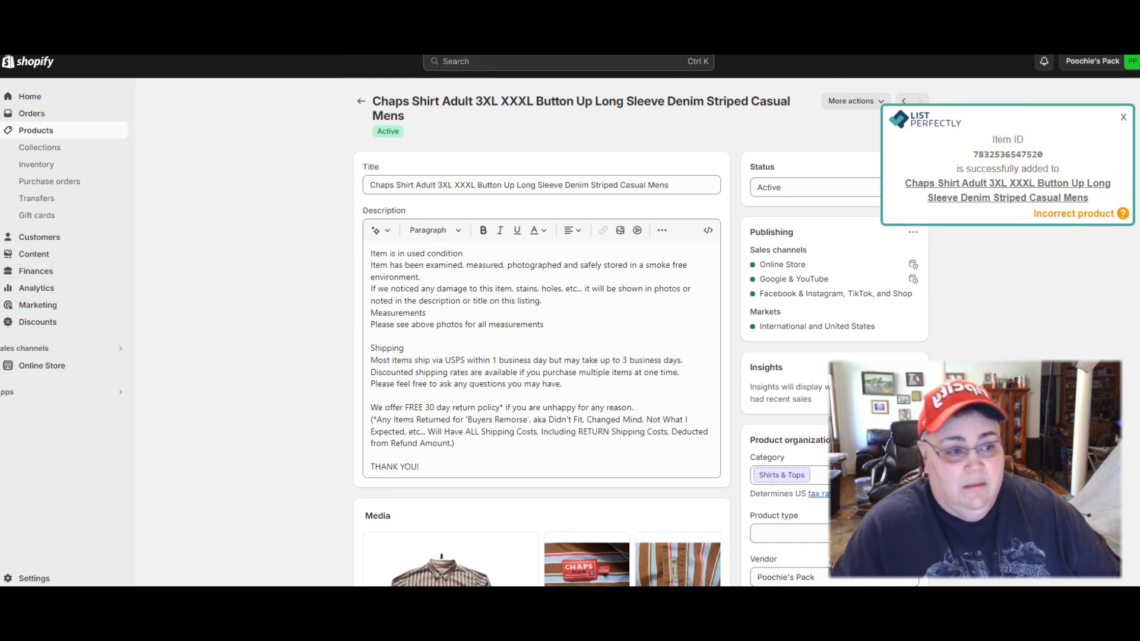
Step: Close the saved product pages that List Perfectly has already linked, starting with the Chaps shirt and the Lauren Ralph Lauren blazer
left_click(383, 7)
left_click(383, 7)
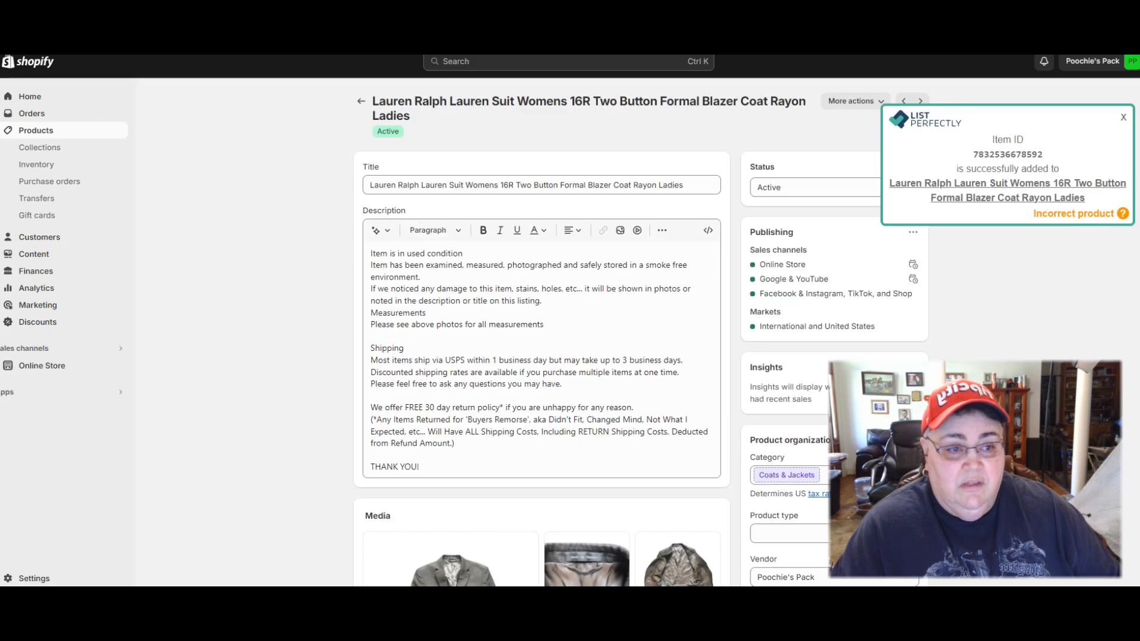
left_click(383, 7)
left_click(383, 7)
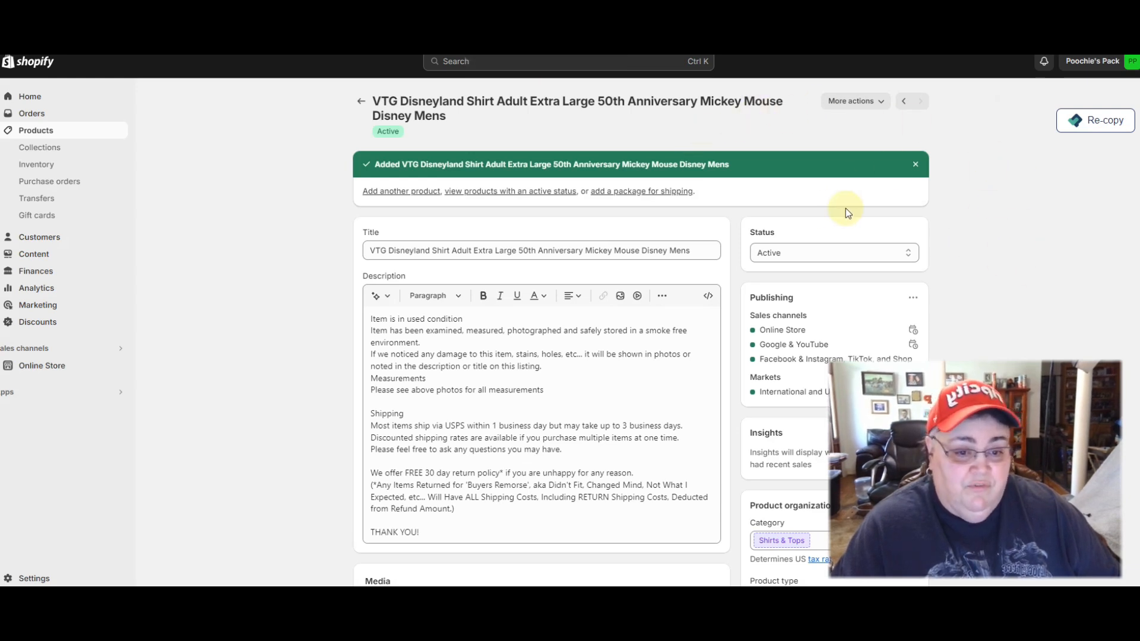
Step: Copy the title of the unlinked VTG Disneyland 50th Anniversary shirt and search all Shopify products for it
triple_click(453, 117)
key("ctrl+c")
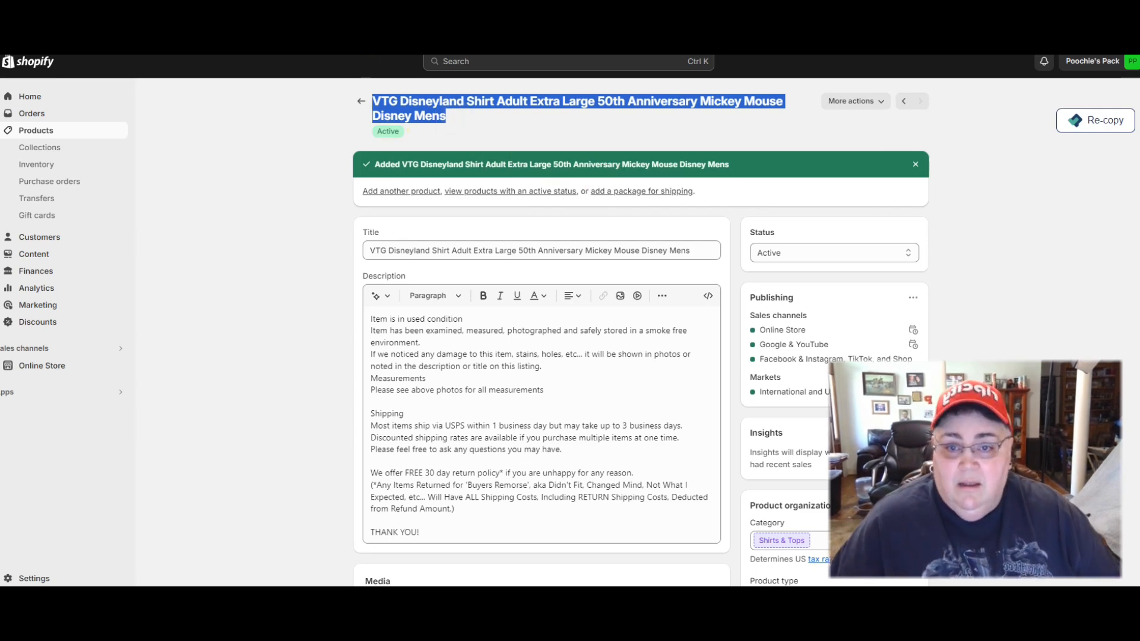
left_click(225, 35)
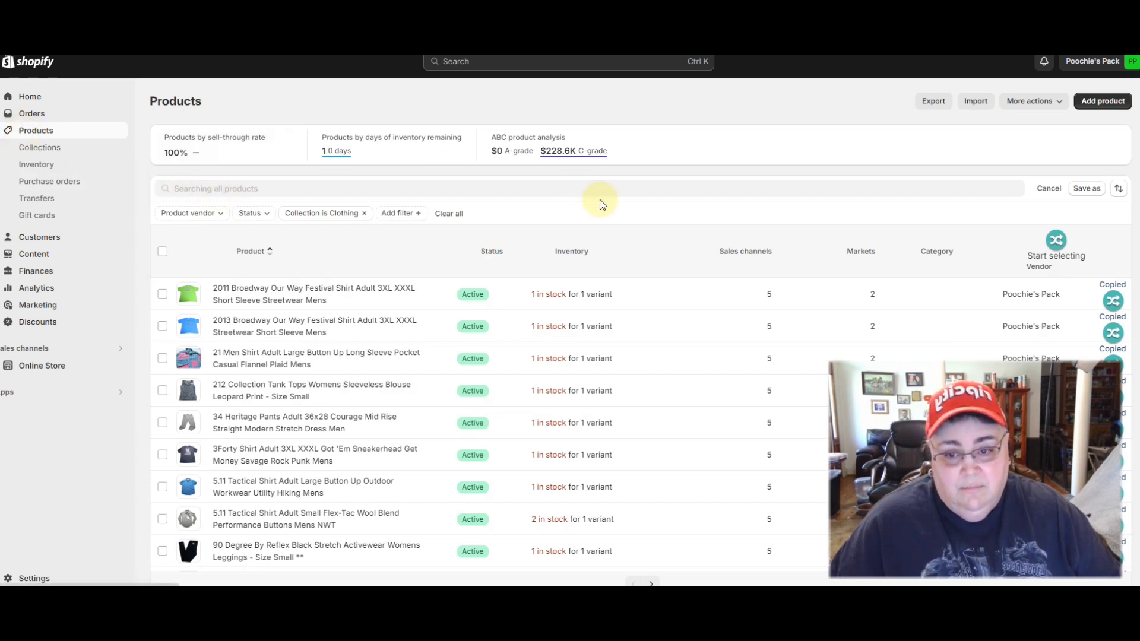
left_click(47, 147)
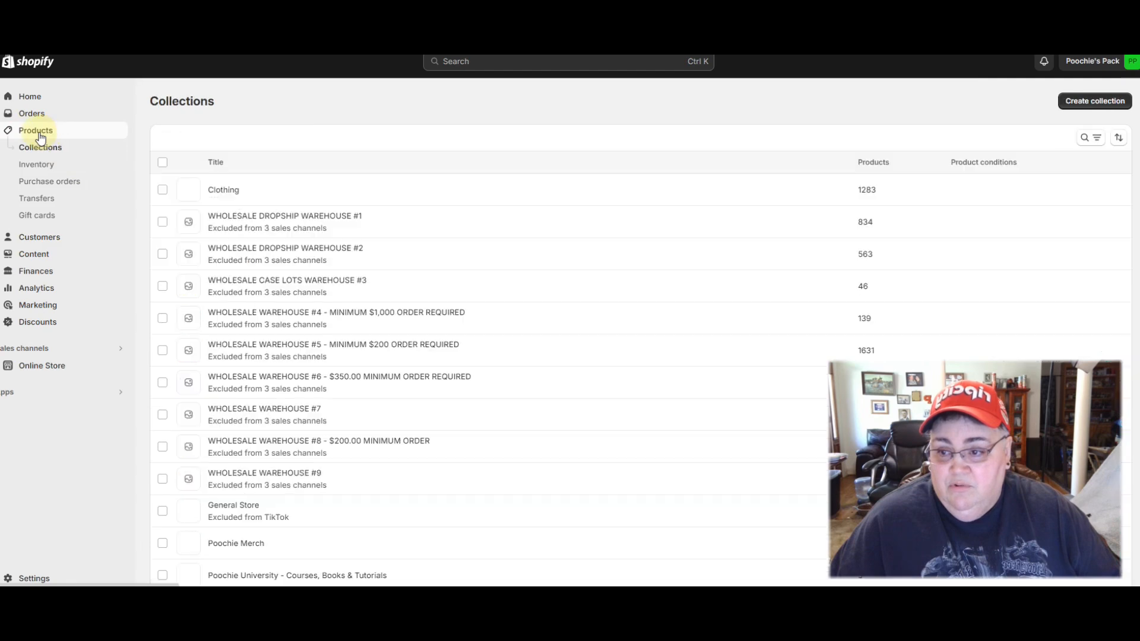
left_click(40, 133)
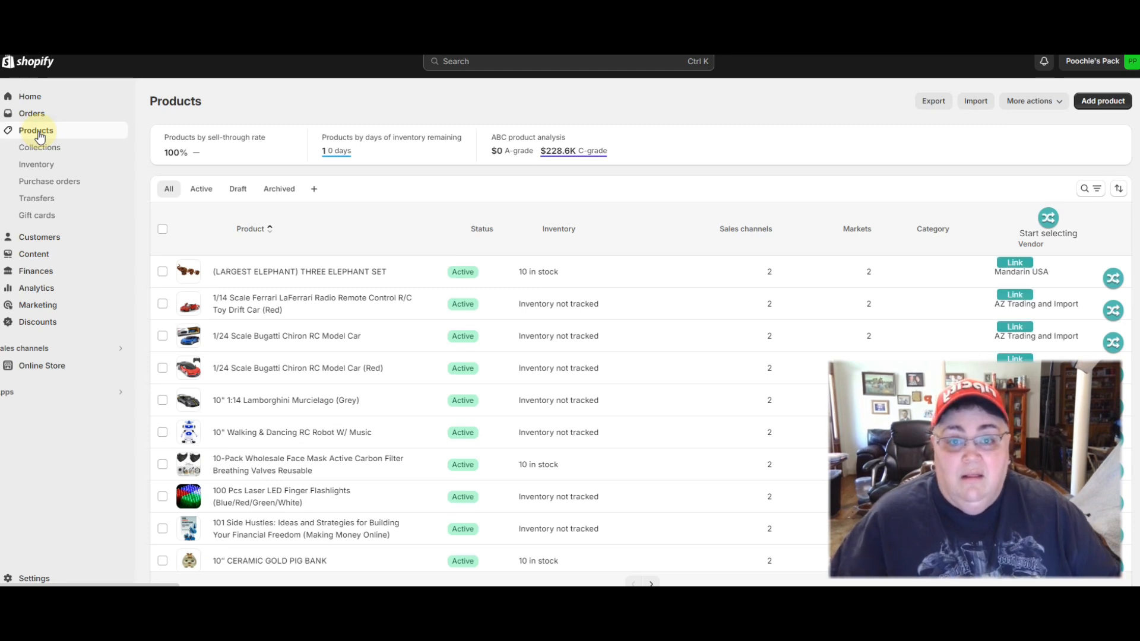
left_click(1095, 190)
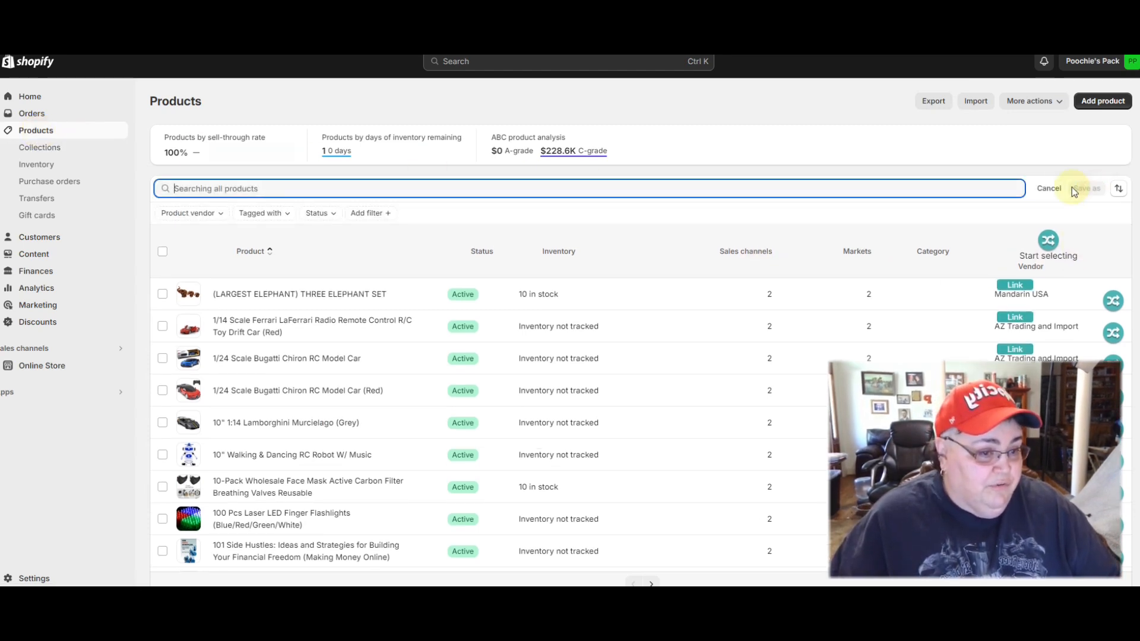
key("ctrl+v")
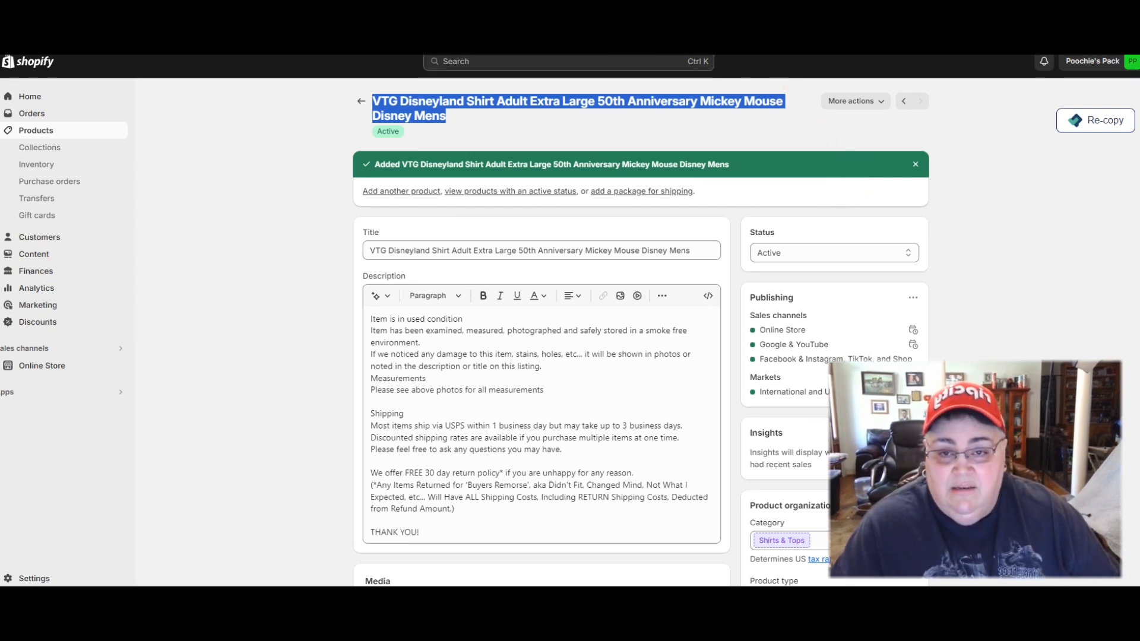
Step: Link the VTG Disneyland shirt in the Shopify product list to its matching List Perfectly listing
left_click(363, 24)
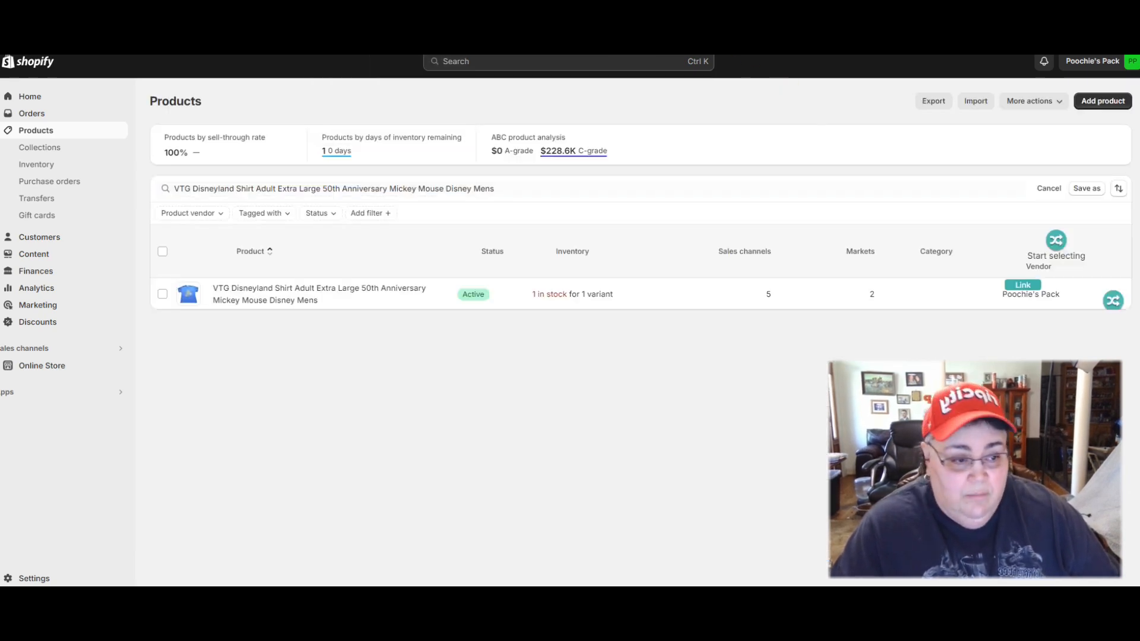
left_click(1023, 285)
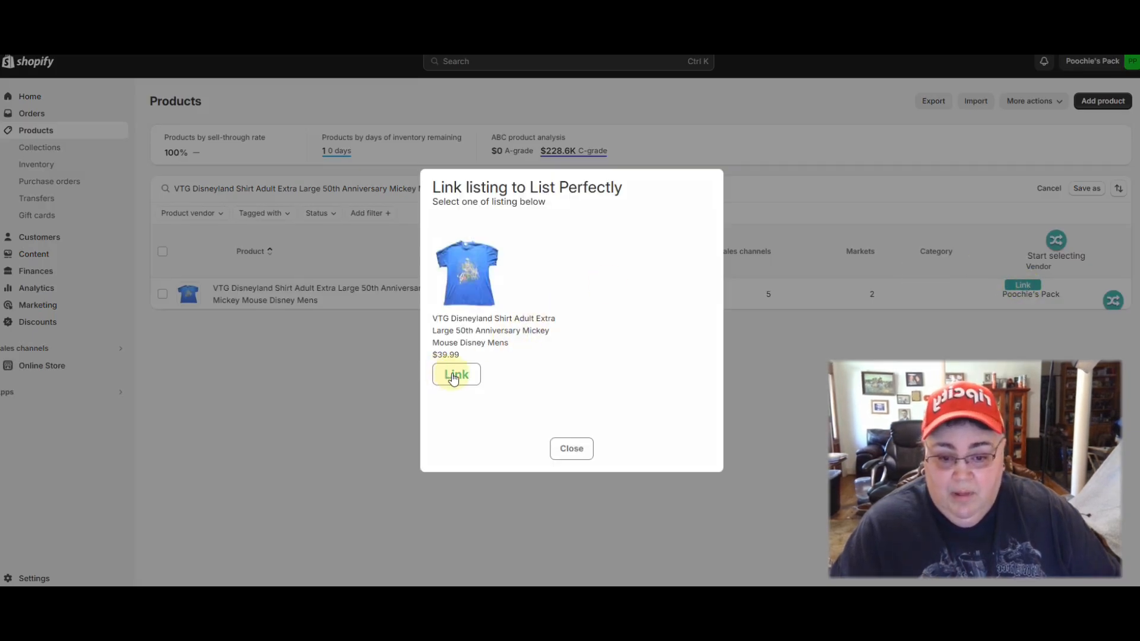
left_click(455, 375)
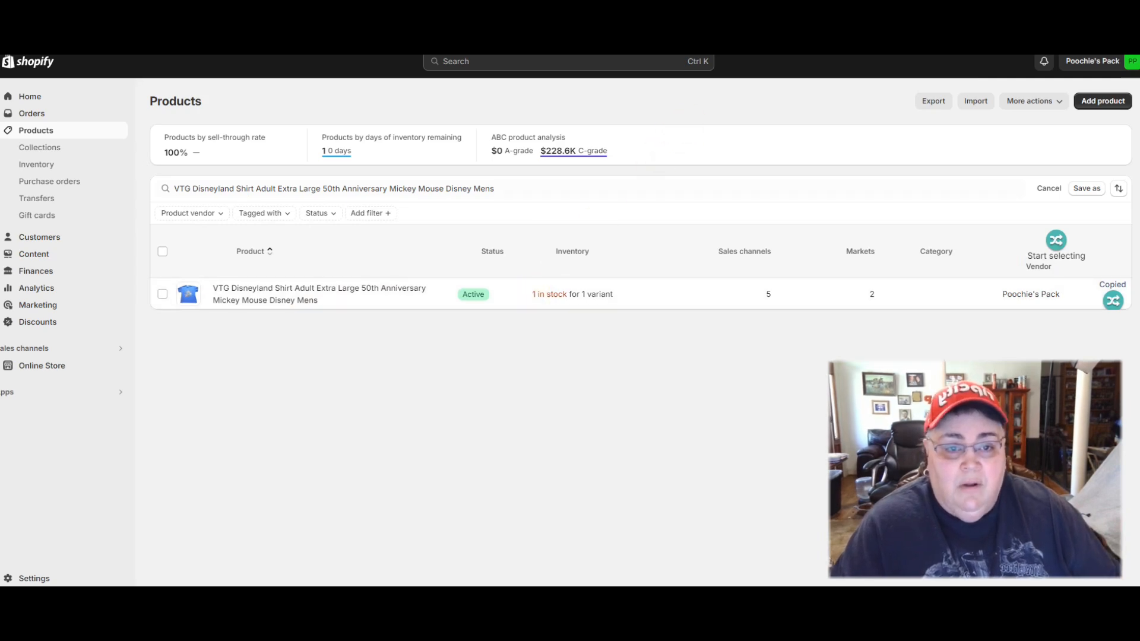
Step: Switch back to List Perfectly, dismiss the crosslisting dialog and go to page 2 of the listings not on Shopify
key("ctrl+shift+Tab")
key("ctrl+Tab")
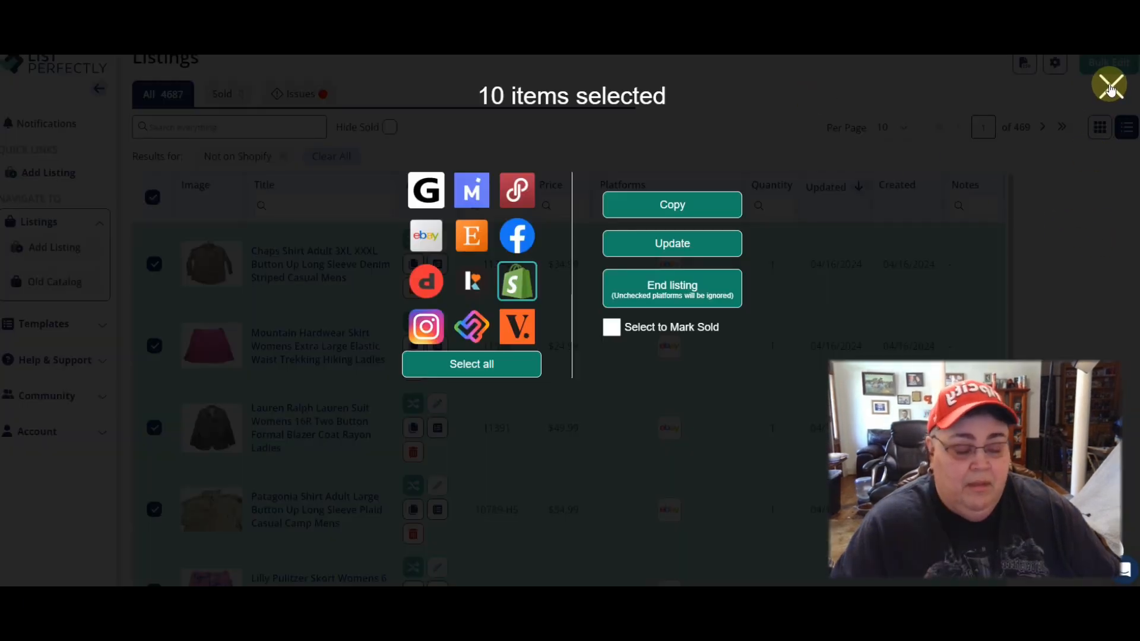
left_click(1111, 87)
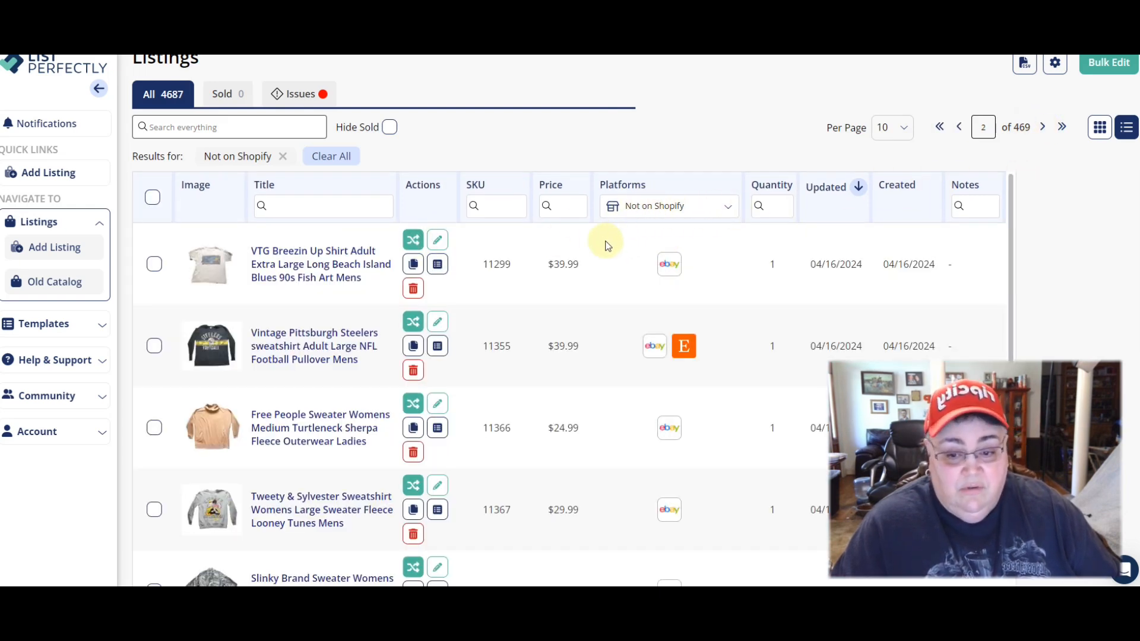
left_click(153, 197)
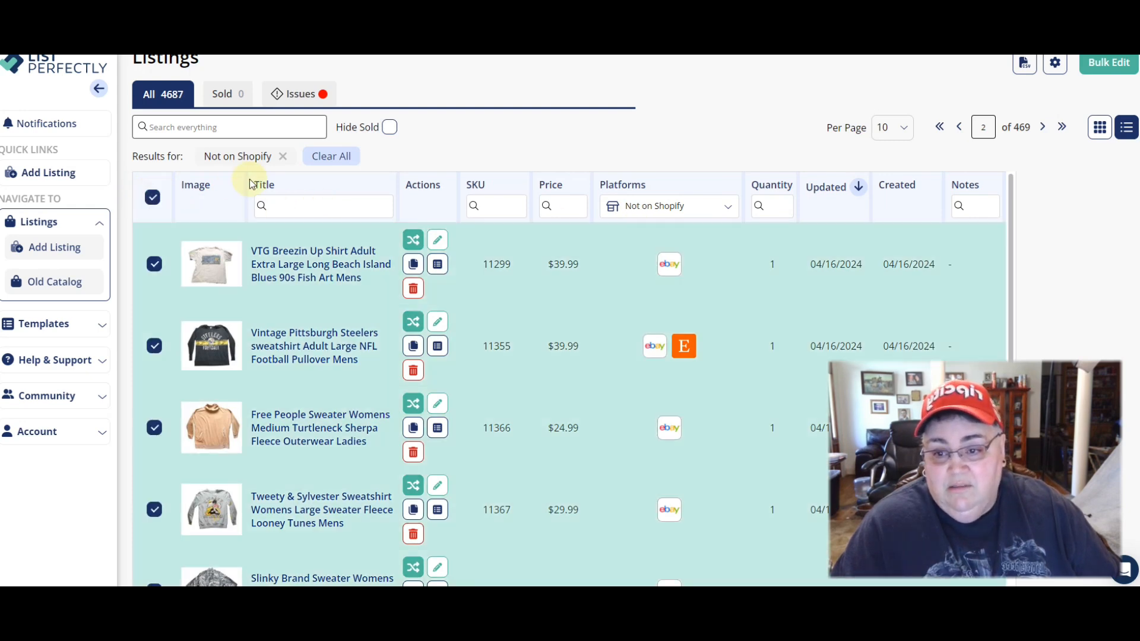
left_click(153, 200)
left_click(153, 199)
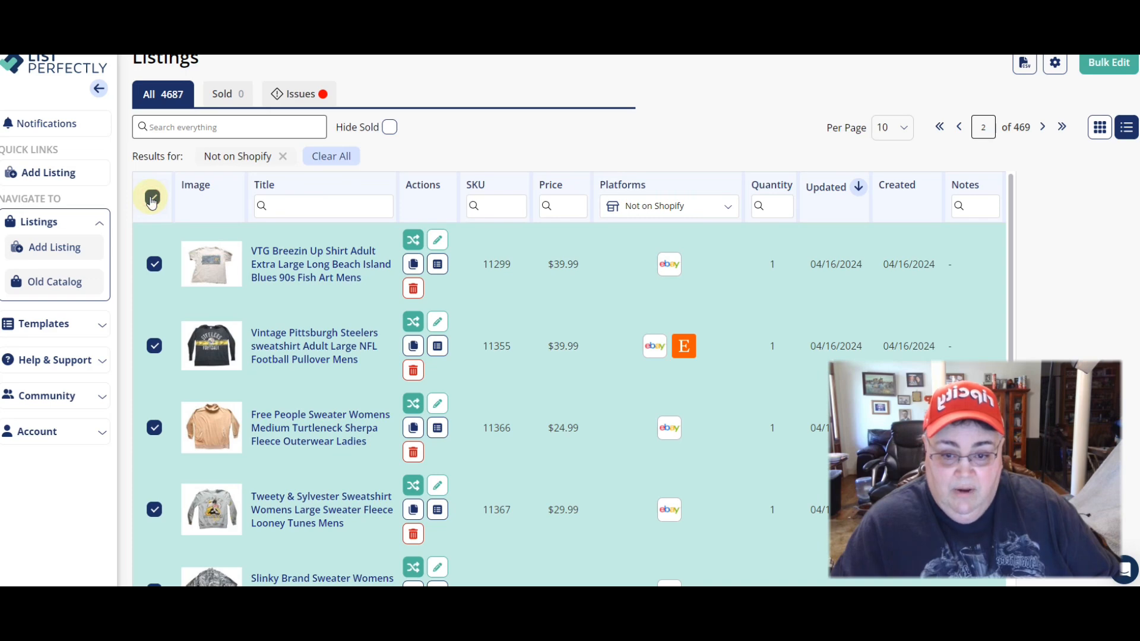
left_click(153, 200)
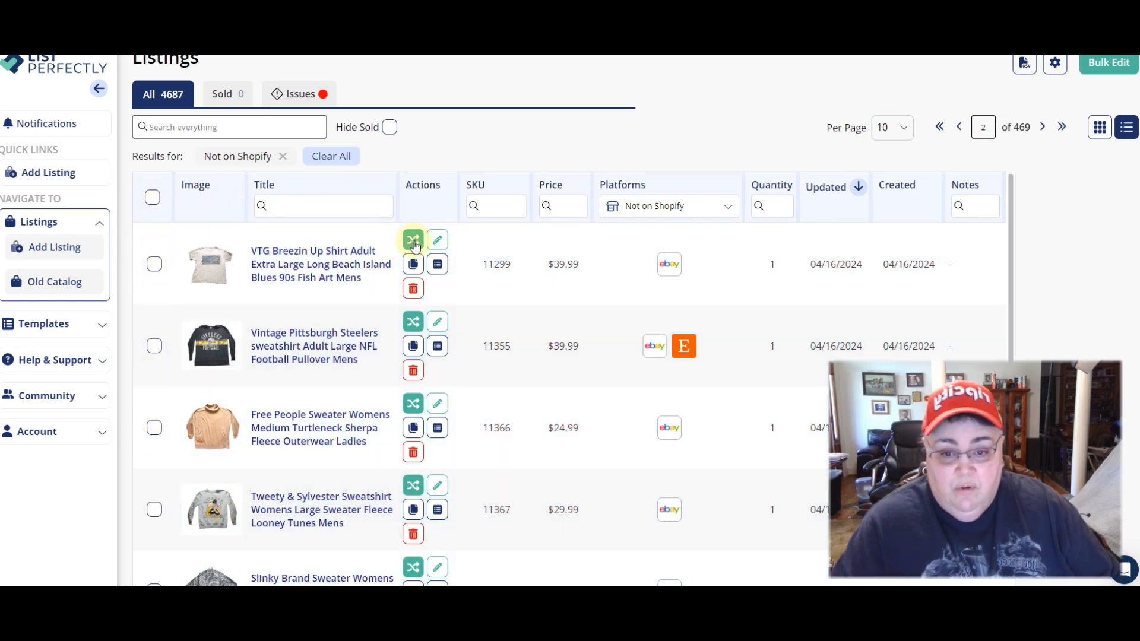
Step: Select all ten listings on page 2 and copy them to Shopify
left_click(152, 200)
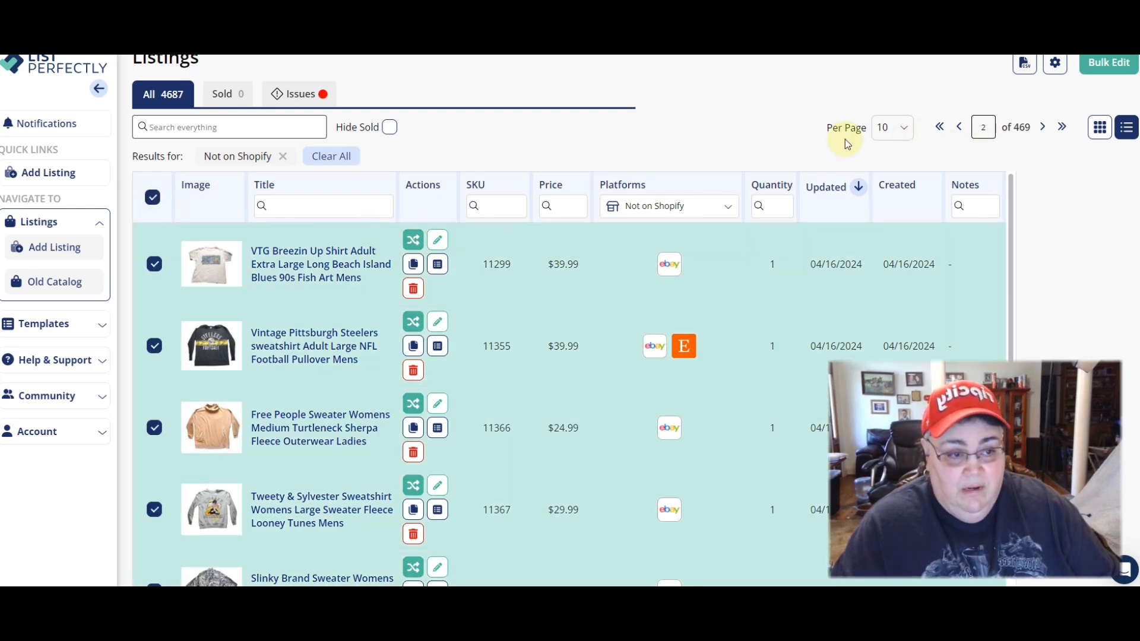
left_click(413, 240)
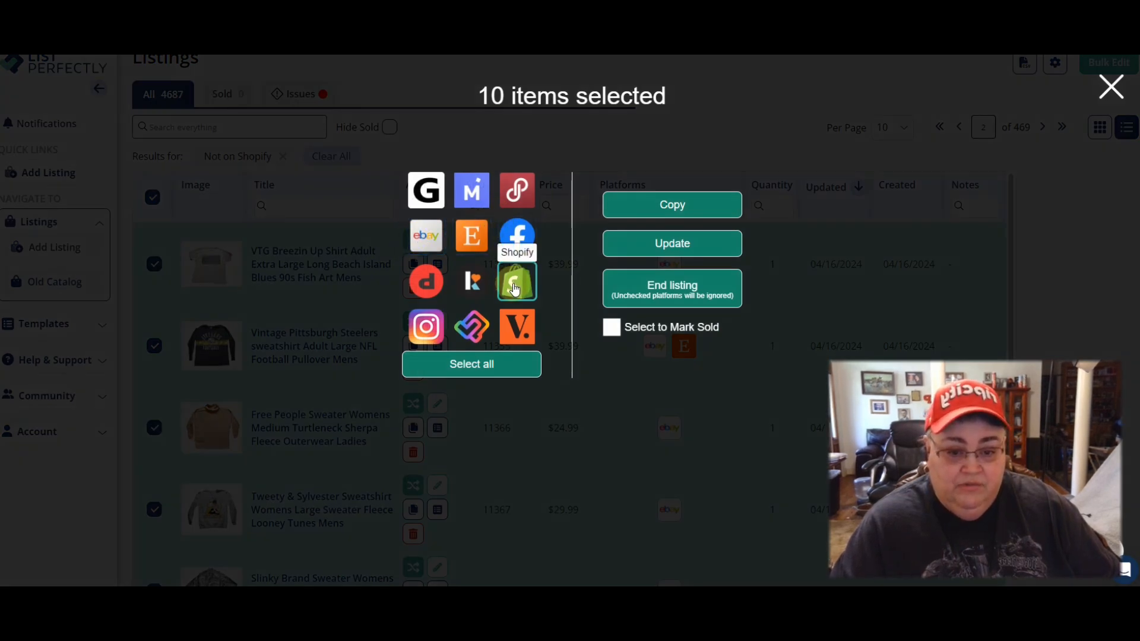
left_click(663, 205)
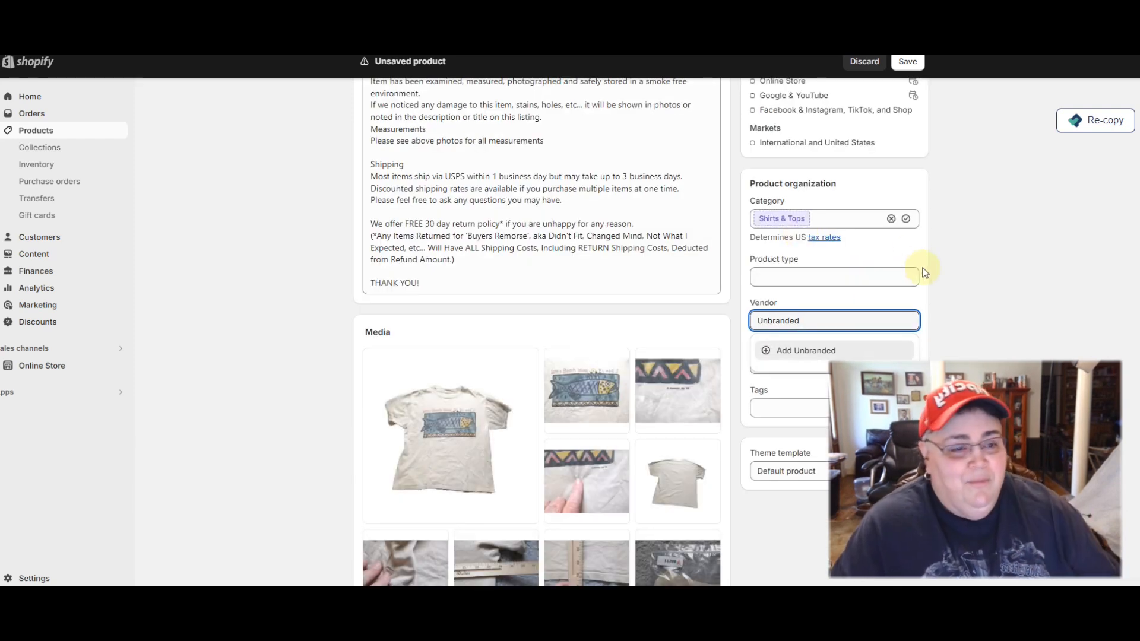
Step: Clear the vendor of the VTG Breezin Up shirt, assign it to the Clothing collection and save the product
double_click(816, 319)
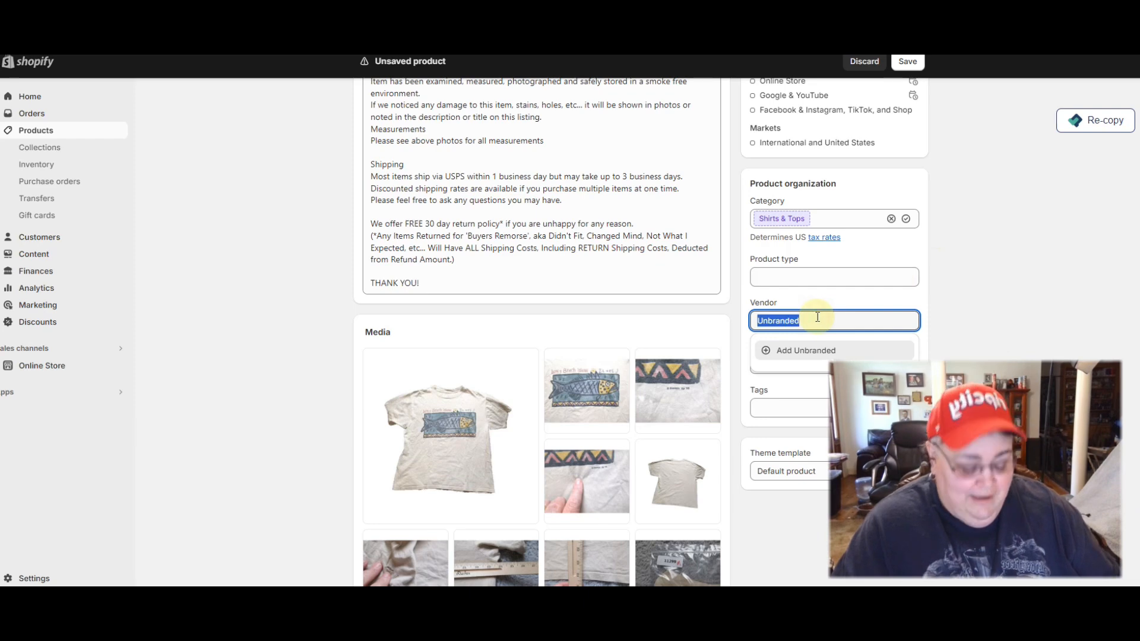
key("BackSpace")
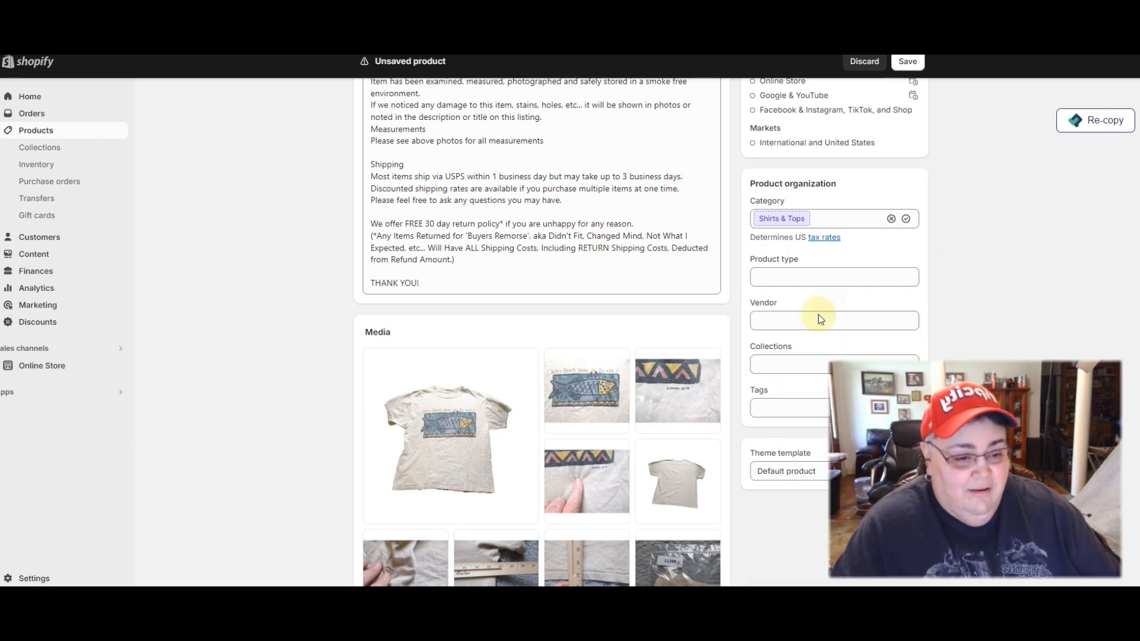
left_click(785, 362)
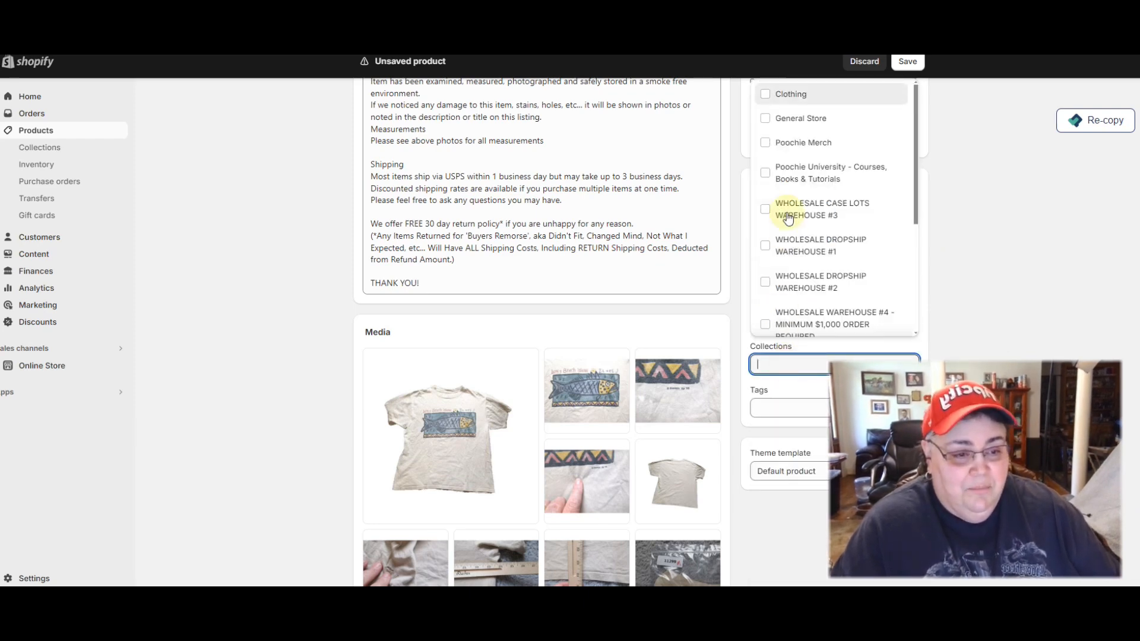
left_click(766, 94)
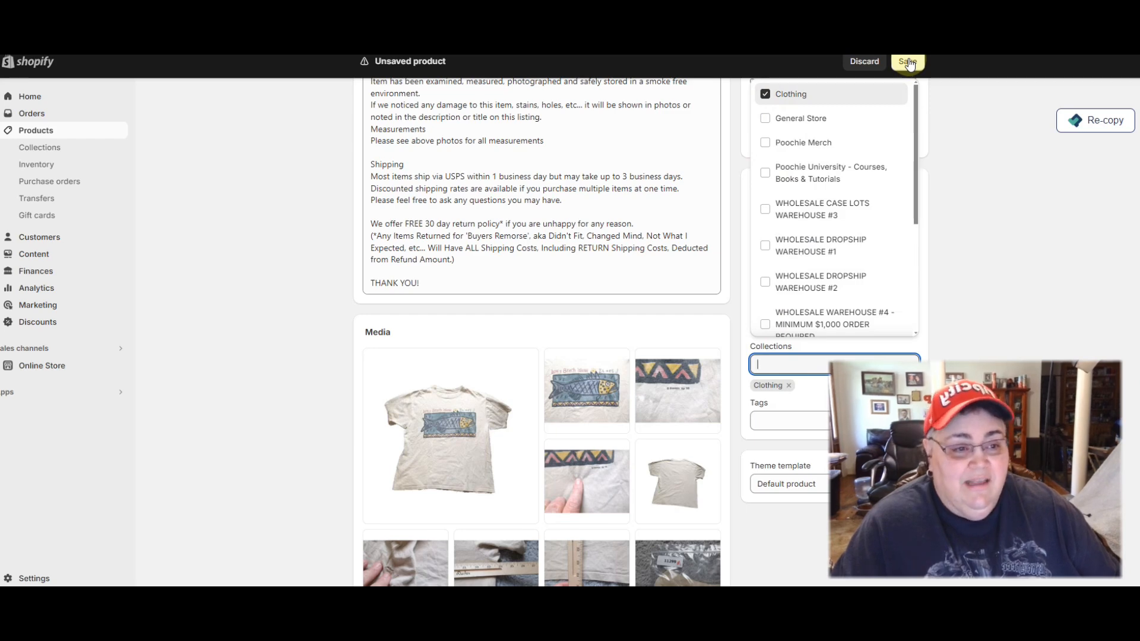
left_click(908, 62)
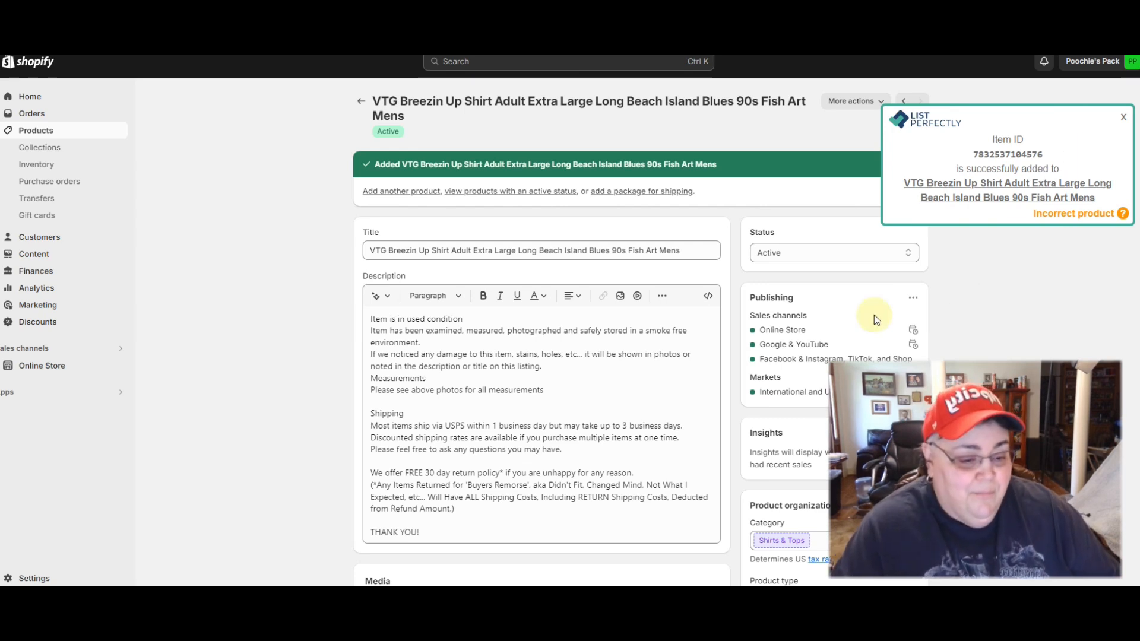
mouse_move(760, 598)
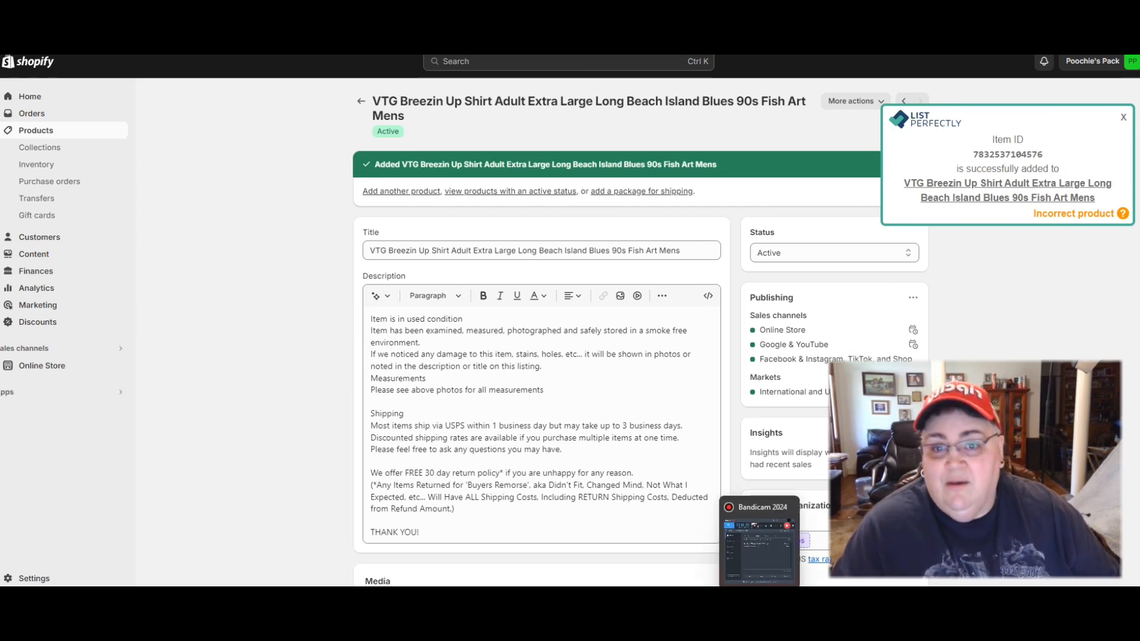